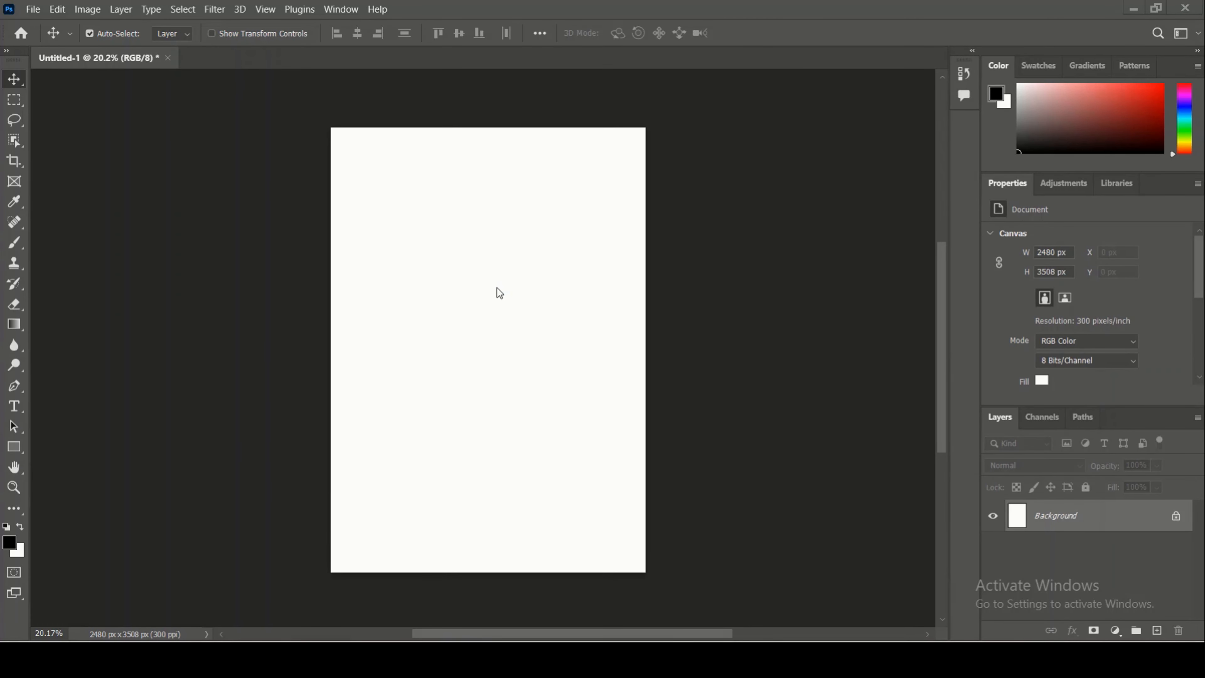
pyautogui.scroll(1, 497, 287)
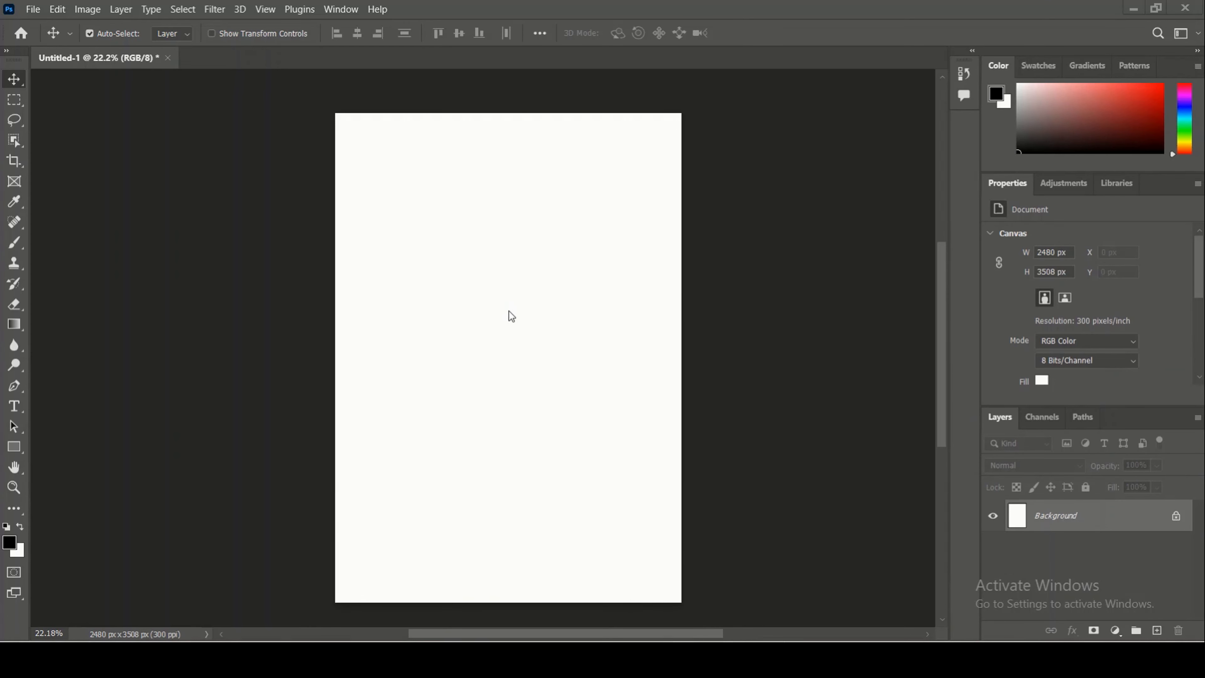
pyautogui.scroll(1, 496, 288)
pyautogui.scroll(1, 510, 327)
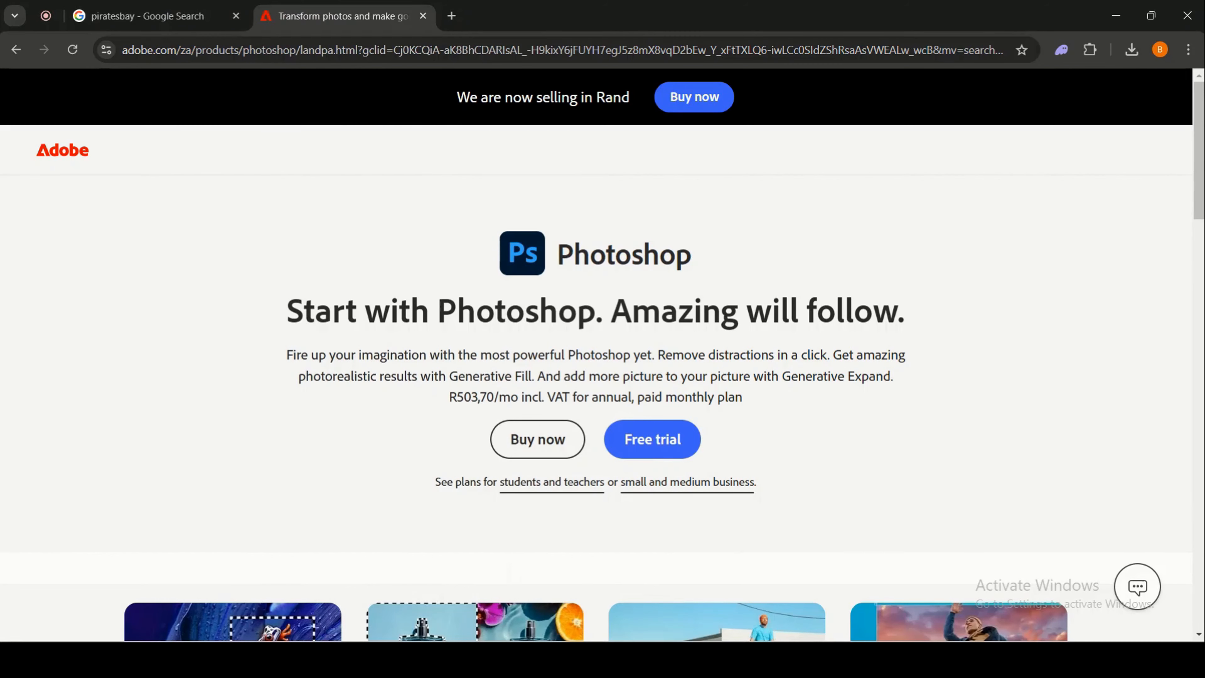
# Switch back to Photoshop, start a new document and browse the Photo, Print, Art & Illustration, Web, Mobile and Film & Video presets.
pyautogui.moveTo(820, 662)
pyautogui.click(820, 584)
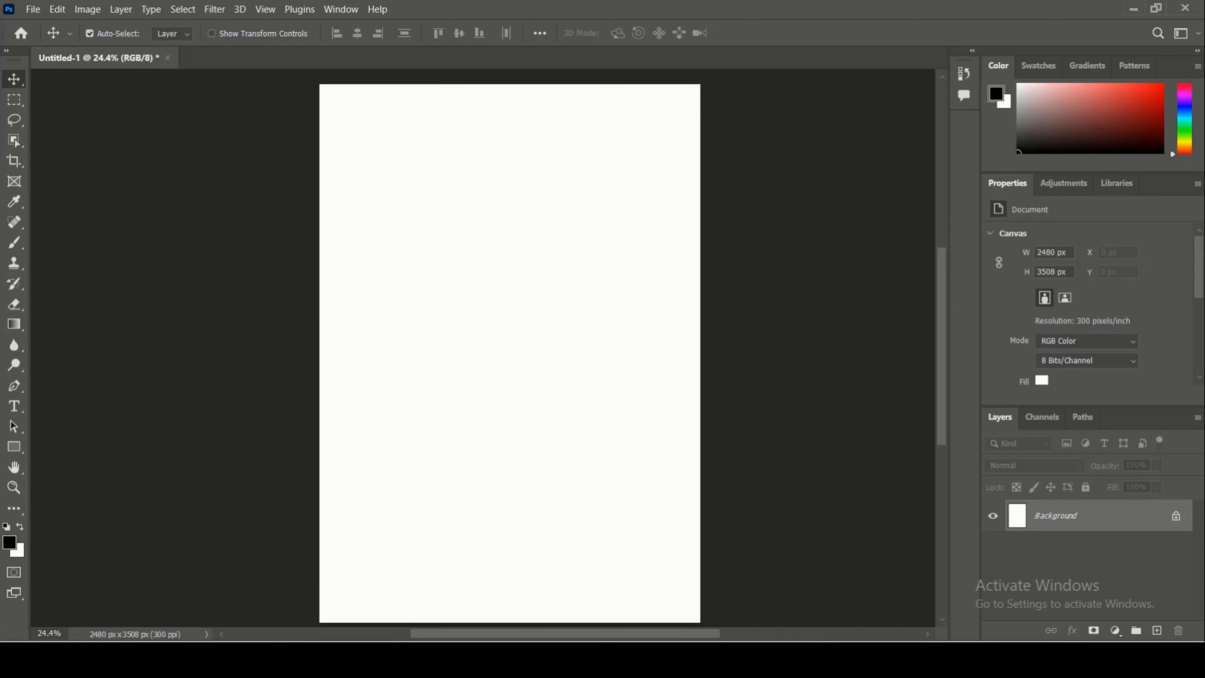
pyautogui.hotkey('ctrl', 'n')
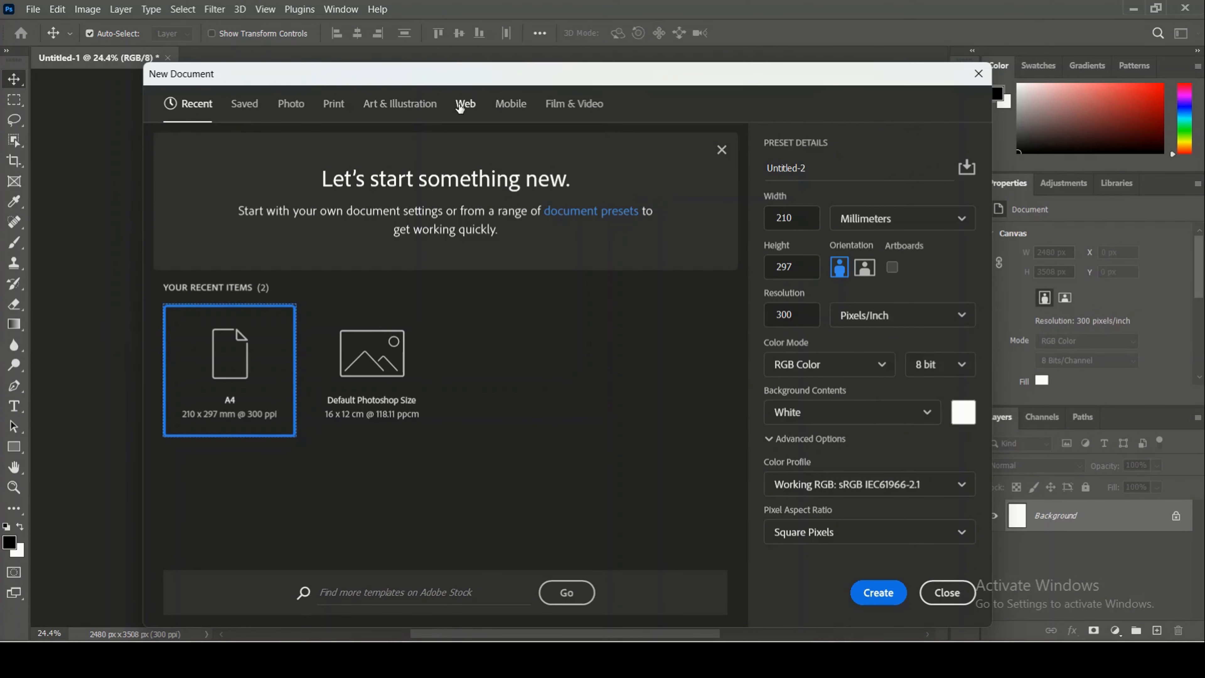
pyautogui.click(292, 106)
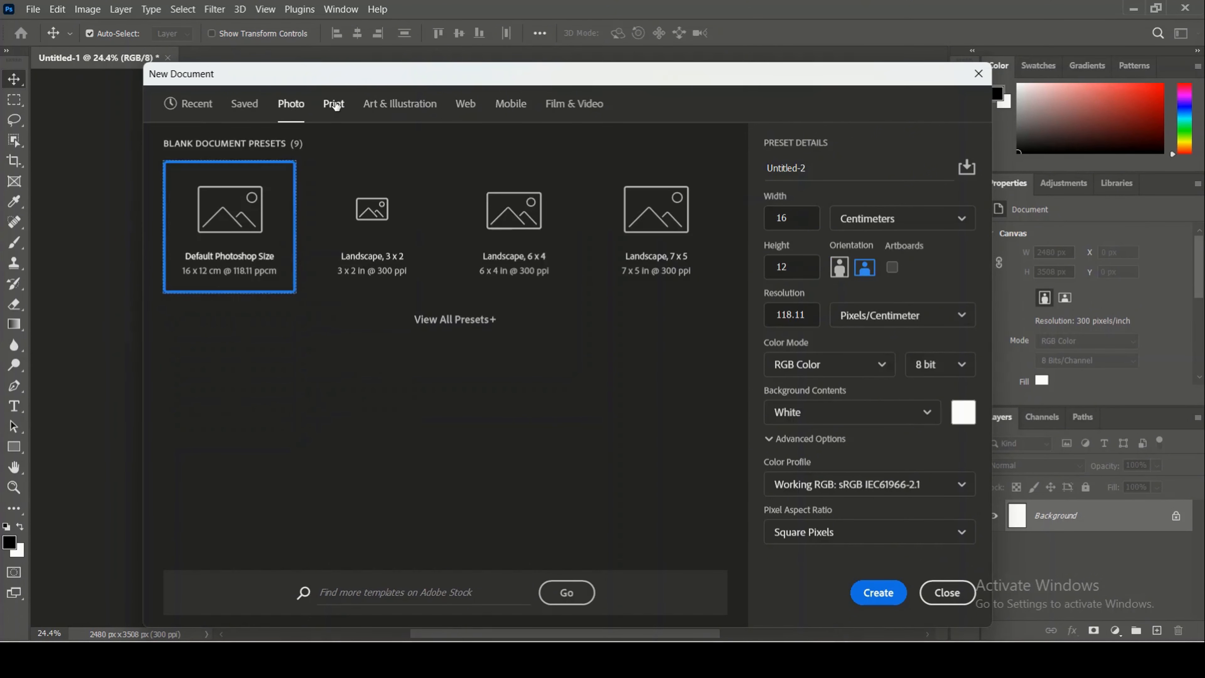
pyautogui.click(334, 106)
pyautogui.click(398, 105)
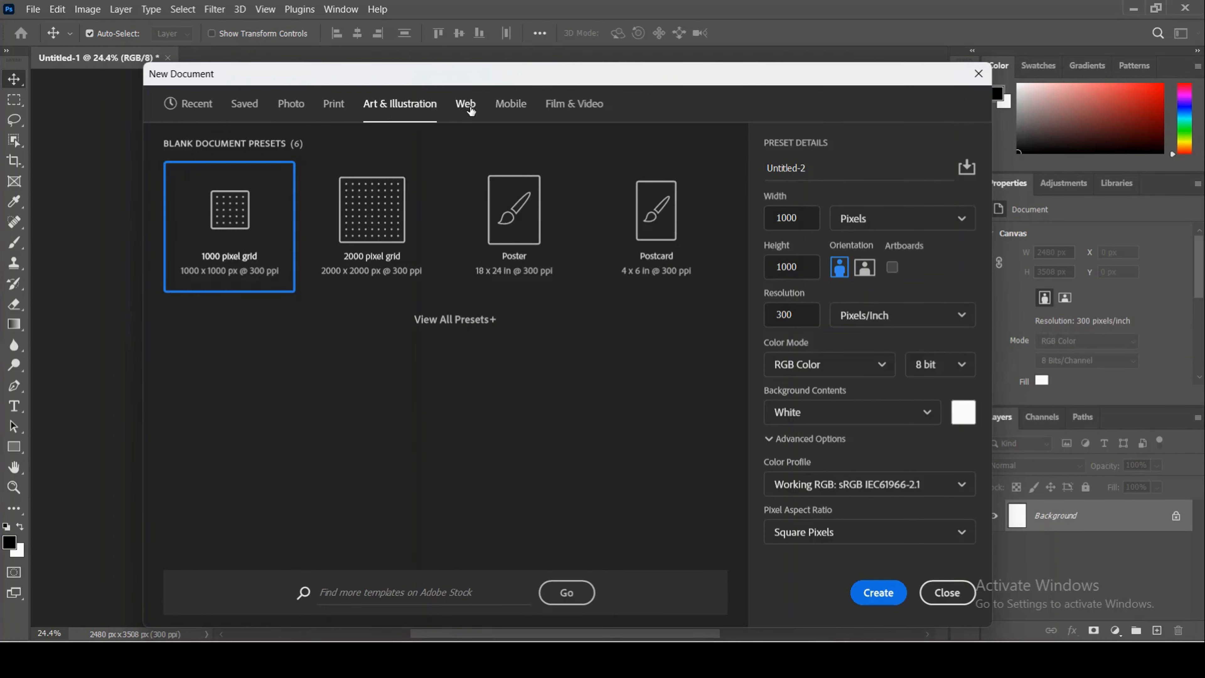
pyautogui.click(465, 104)
pyautogui.click(509, 105)
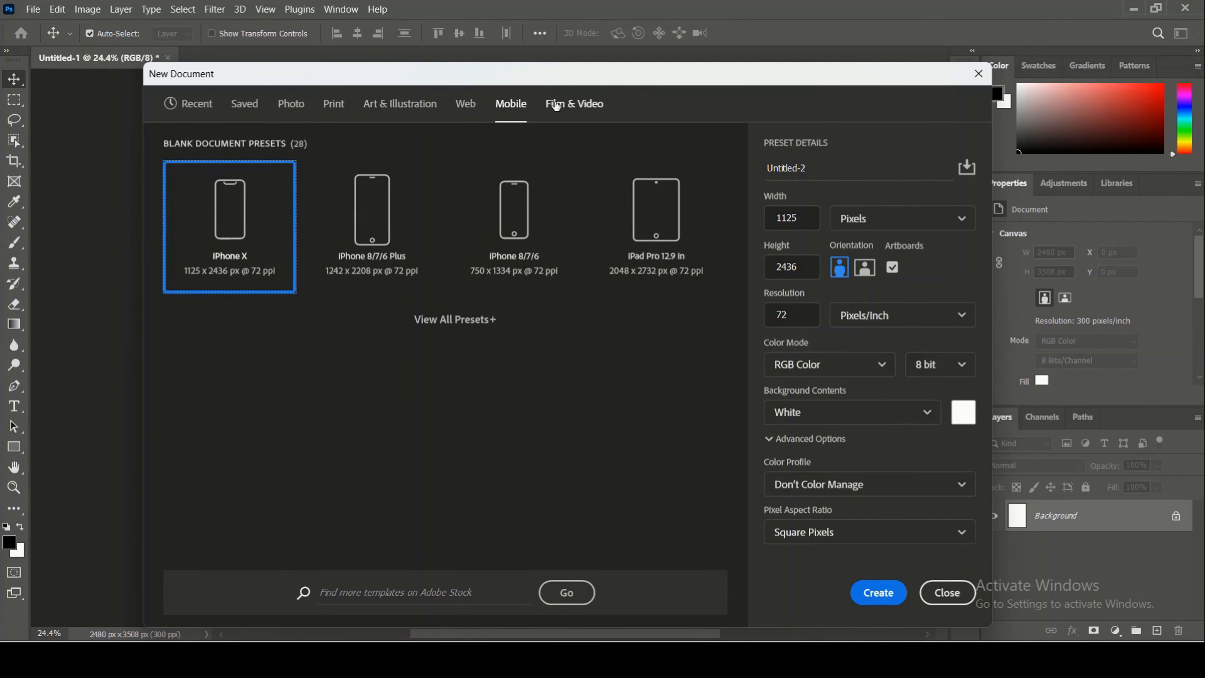
pyautogui.click(556, 105)
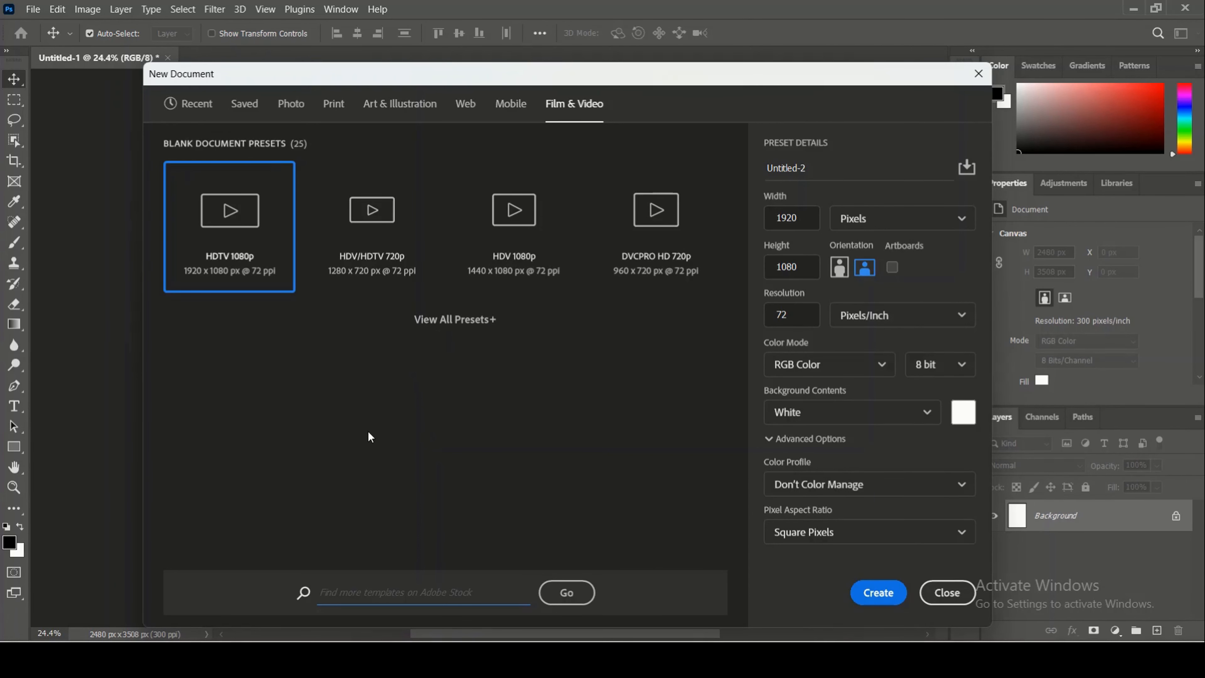
pyautogui.click(405, 591)
pyautogui.click(398, 582)
# Choose the A4 print preset for the new document and set its orientation to landscape.
pyautogui.click(329, 108)
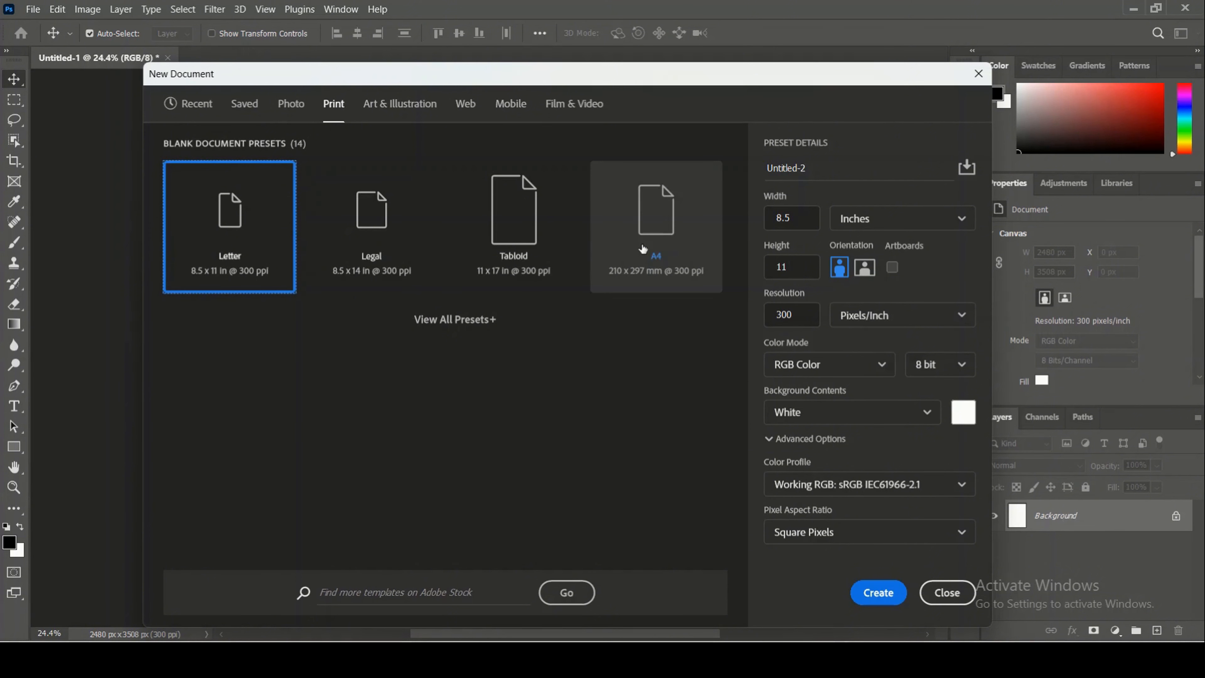
pyautogui.click(652, 223)
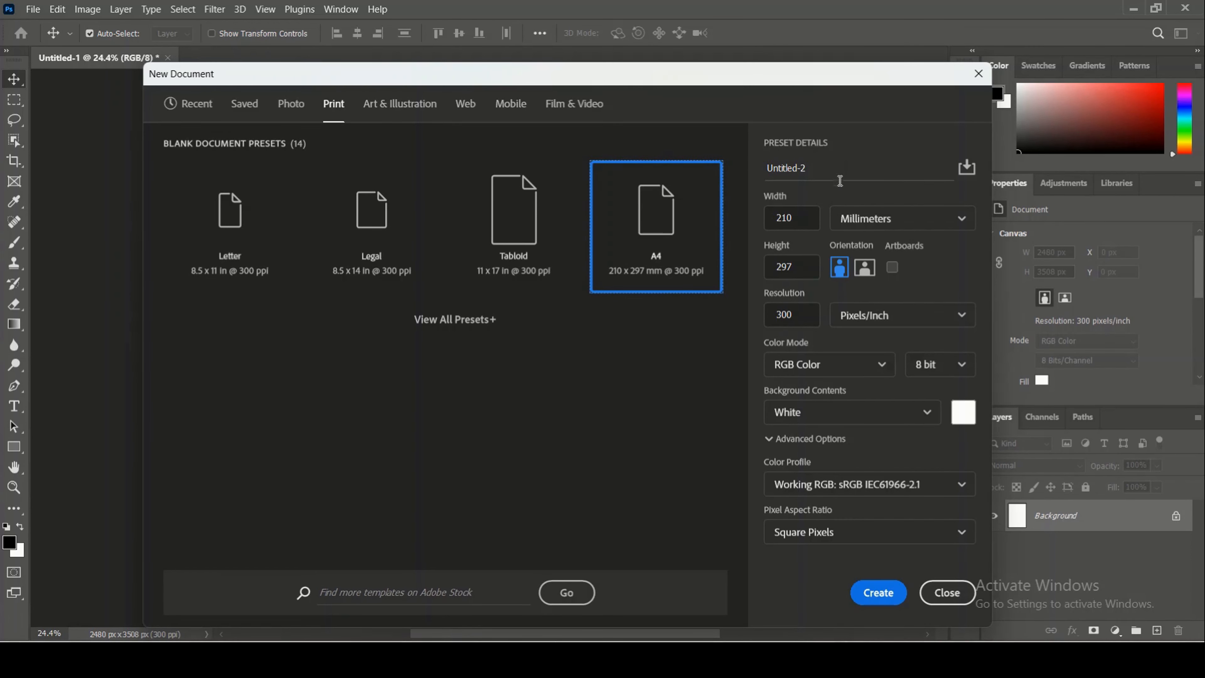
pyautogui.click(866, 274)
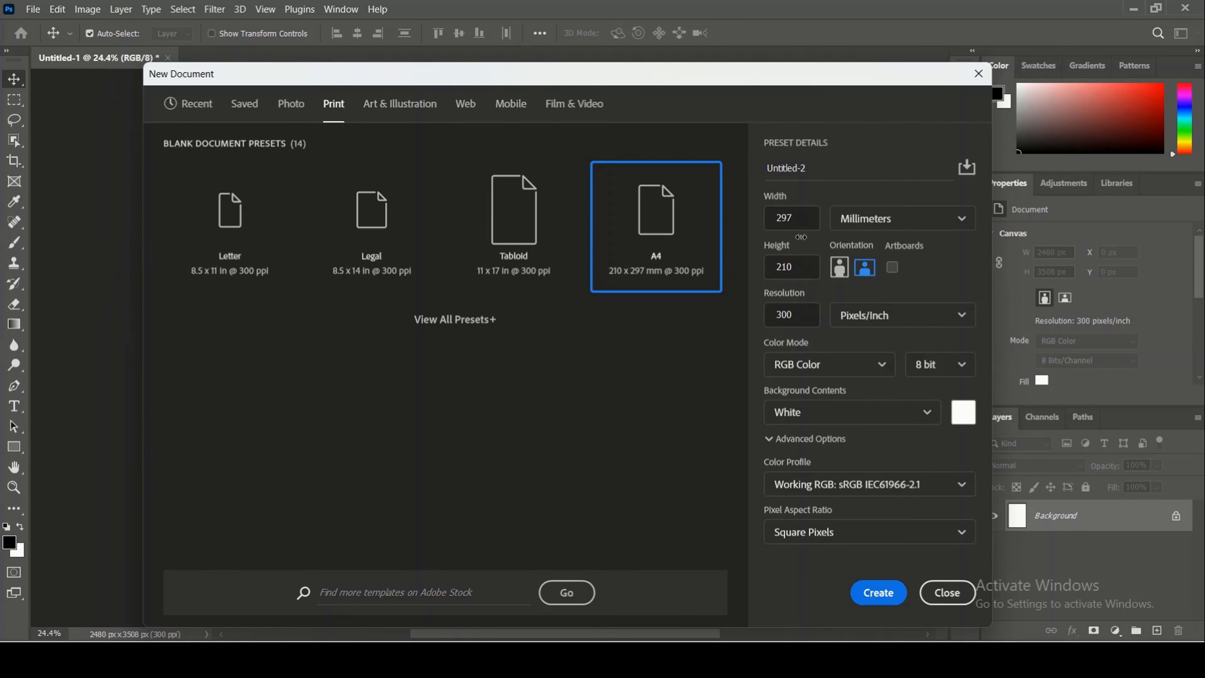
# Set the background contents to the custom colour bf8e8e and create the document.
pyautogui.click(857, 412)
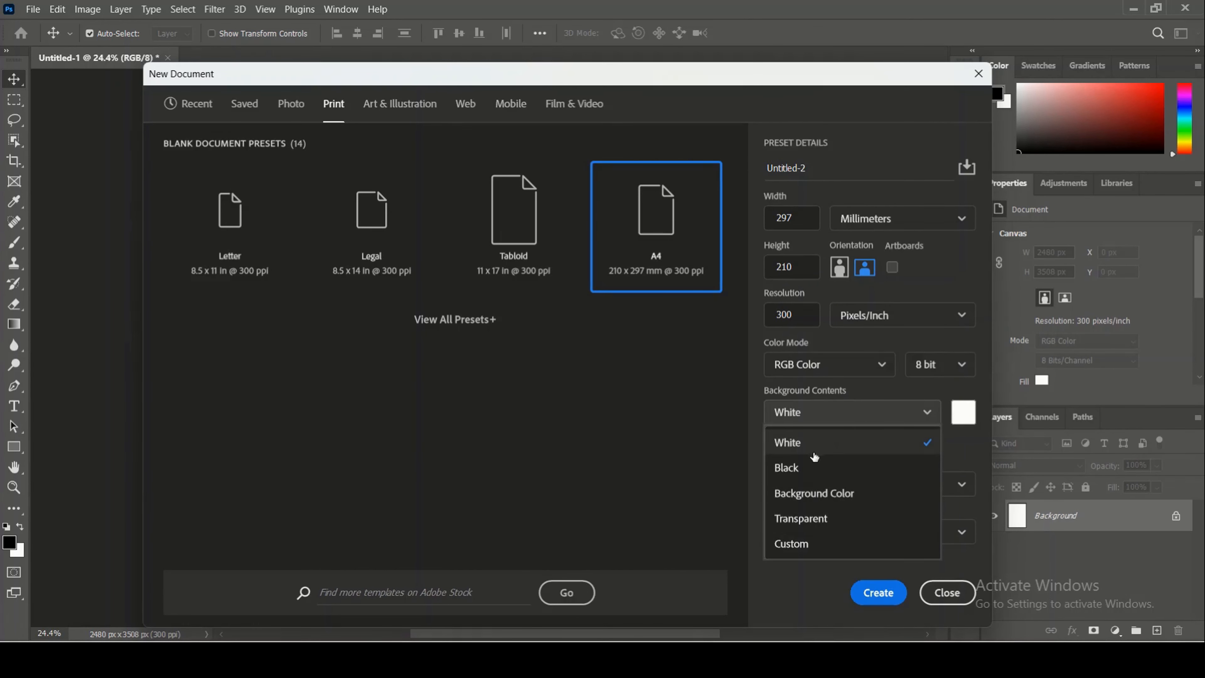
pyautogui.click(806, 541)
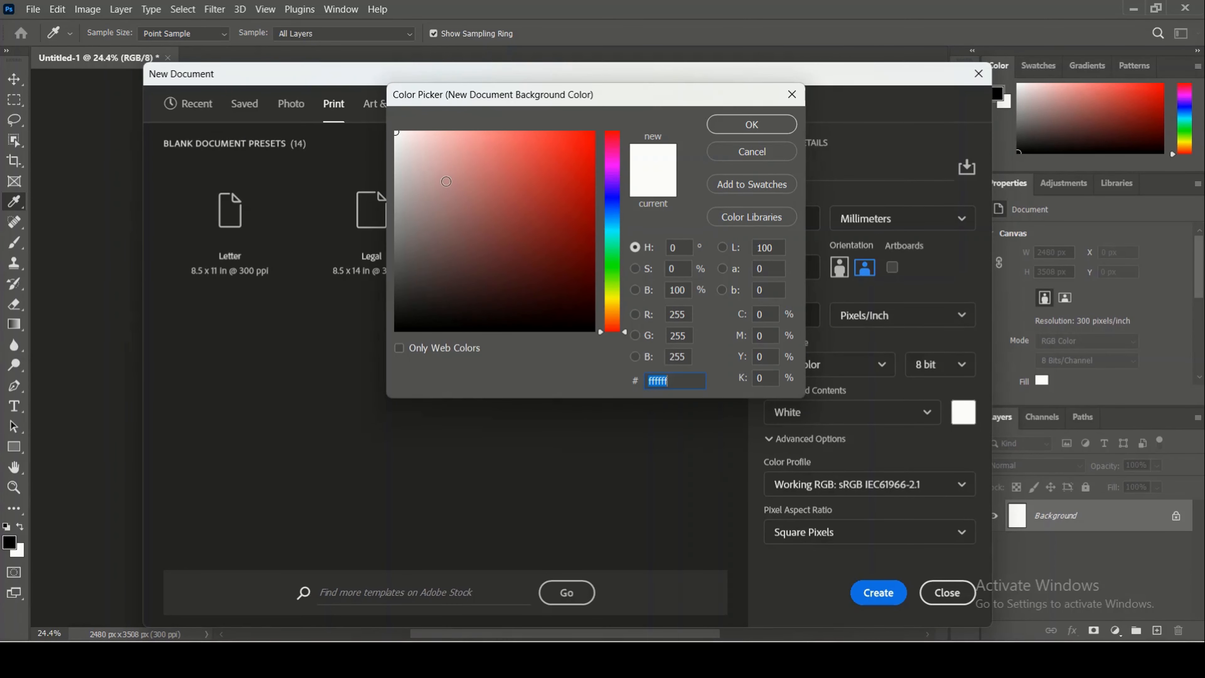
pyautogui.click(446, 181)
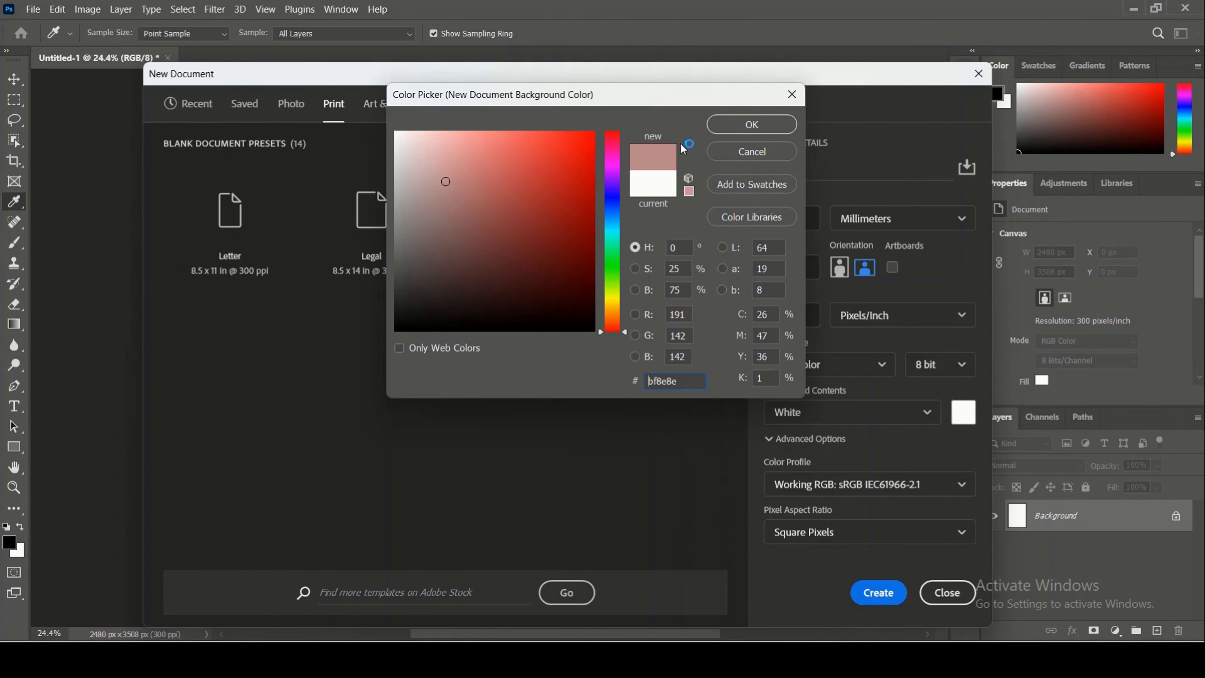
pyautogui.click(740, 124)
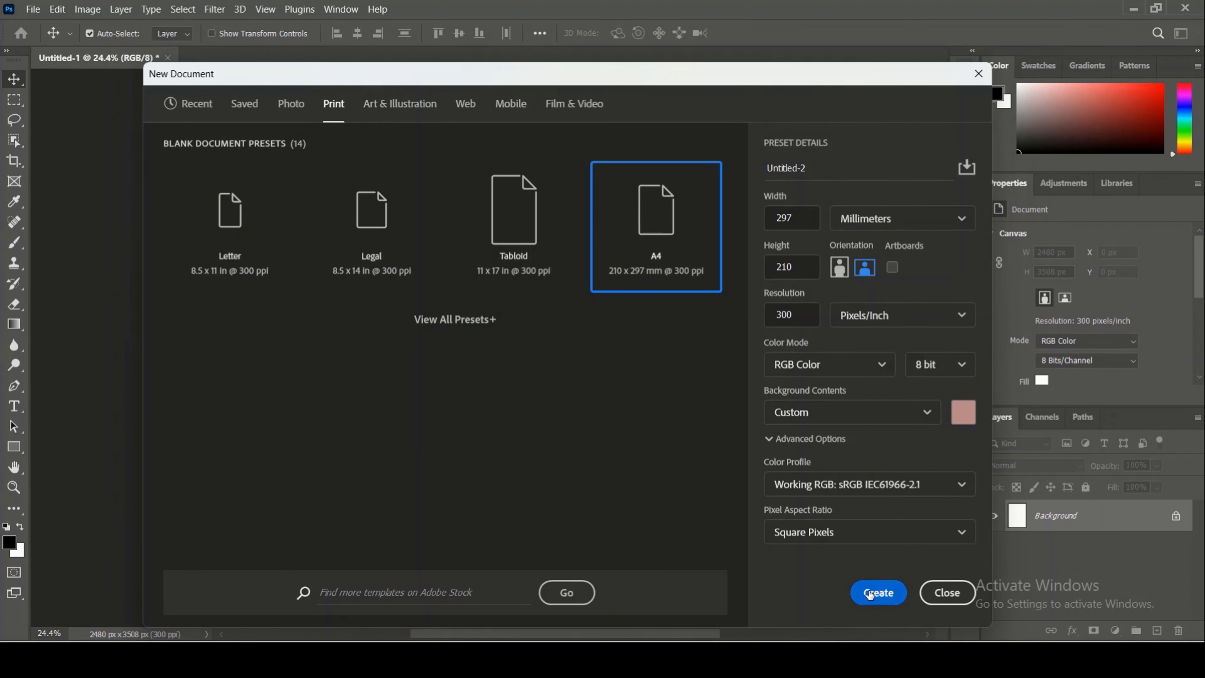
pyautogui.click(878, 592)
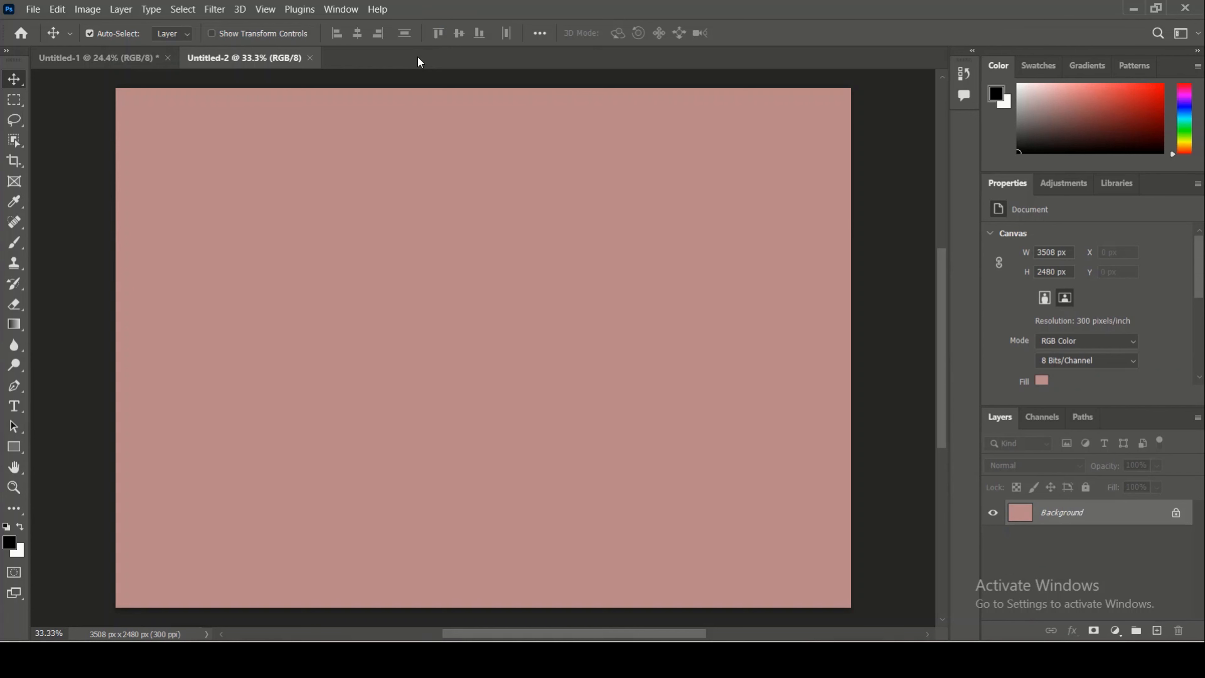
pyautogui.click(33, 11)
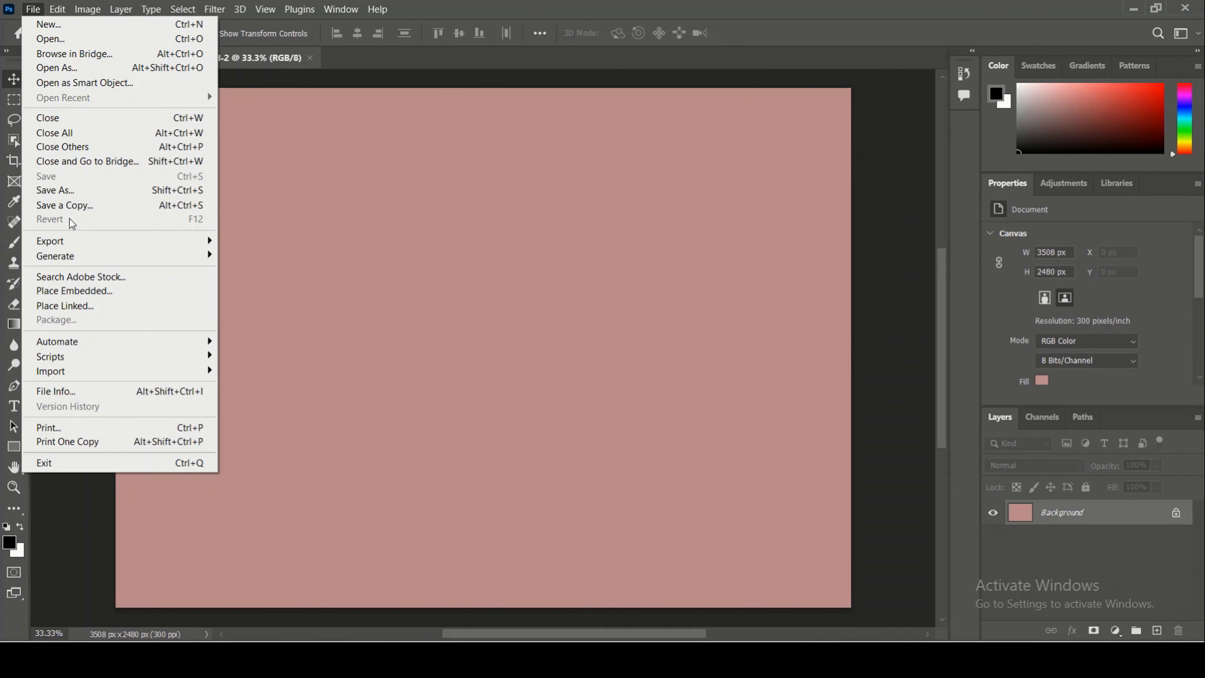
pyautogui.moveTo(75, 242)
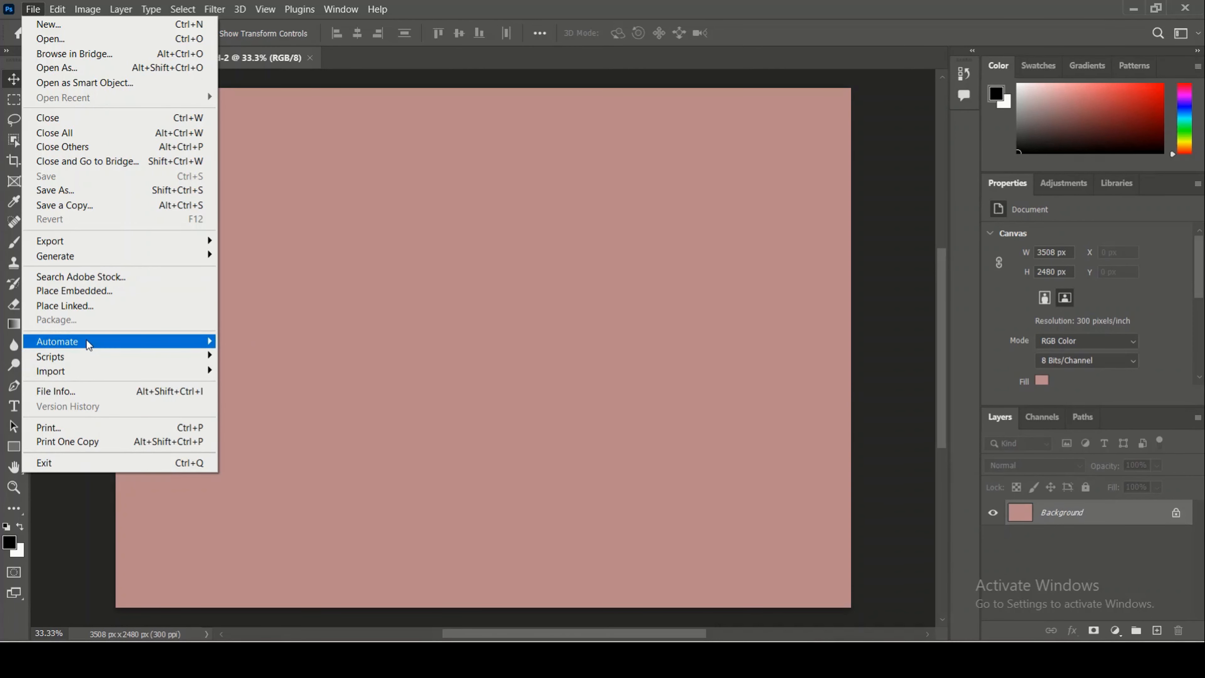
pyautogui.moveTo(88, 343)
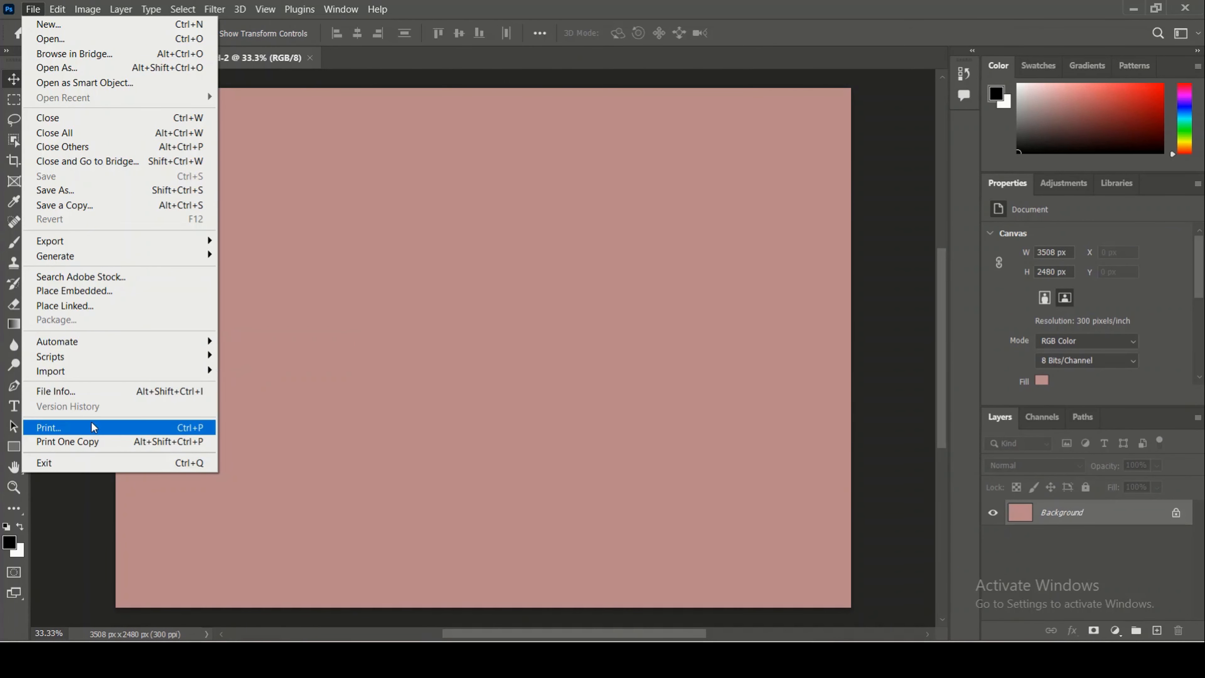
pyautogui.moveTo(58, 13)
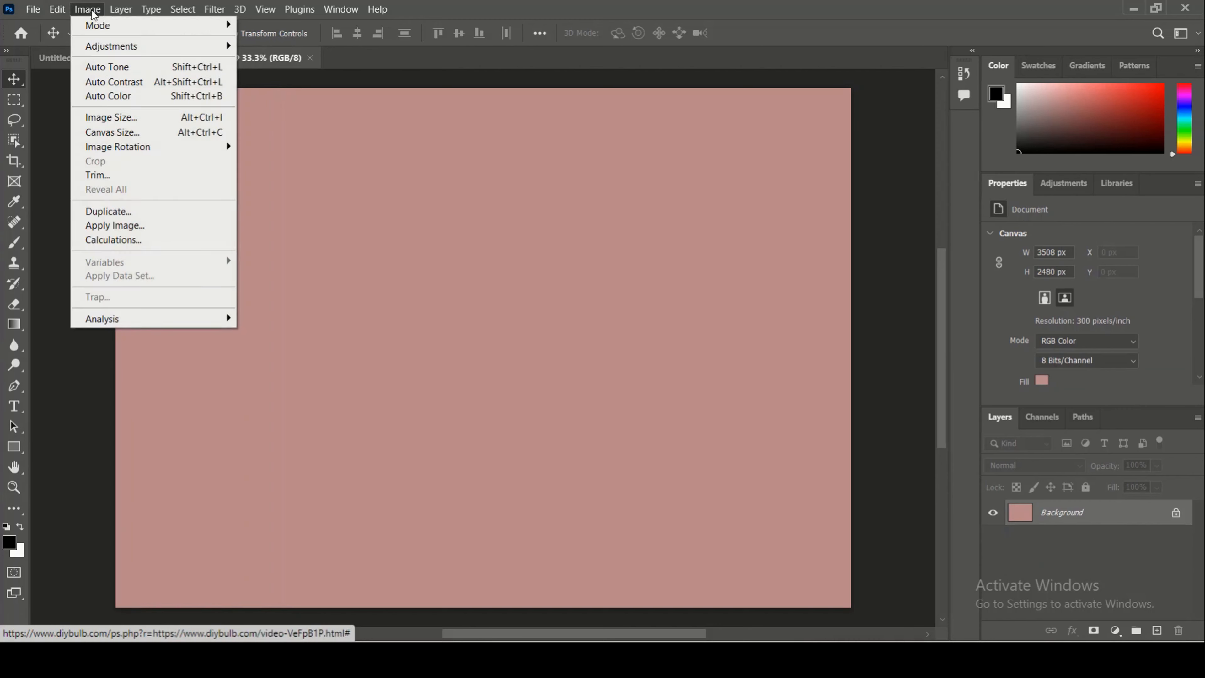
pyautogui.moveTo(124, 14)
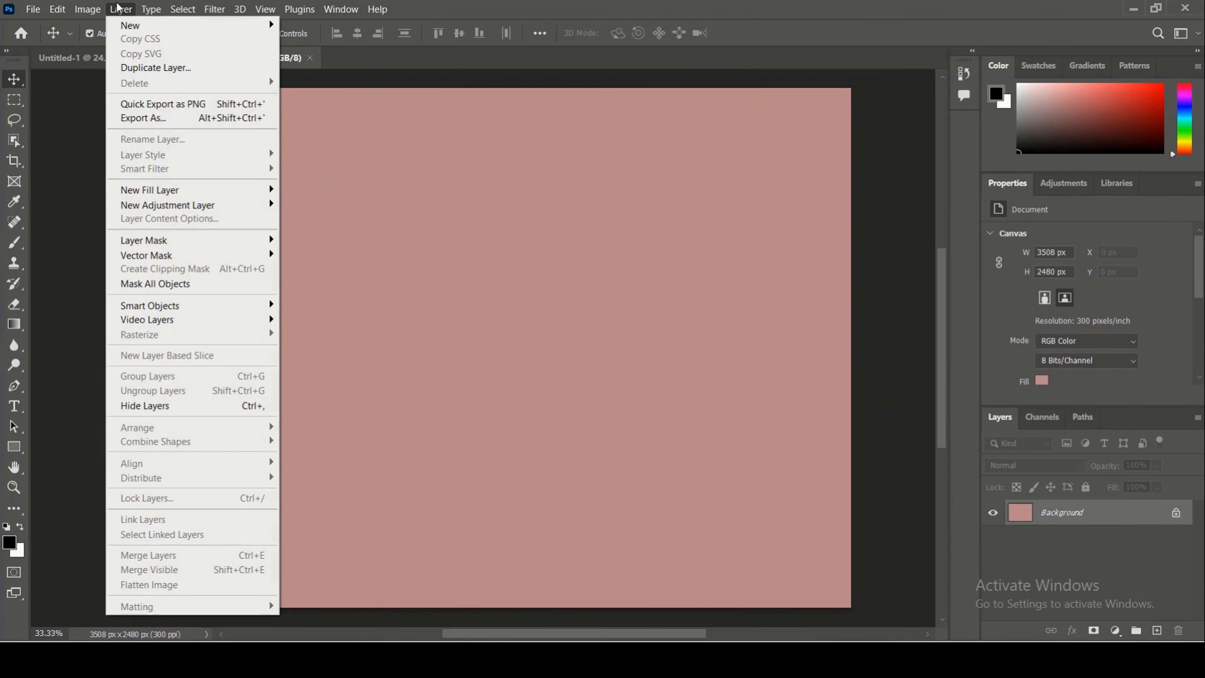
pyautogui.moveTo(145, 193)
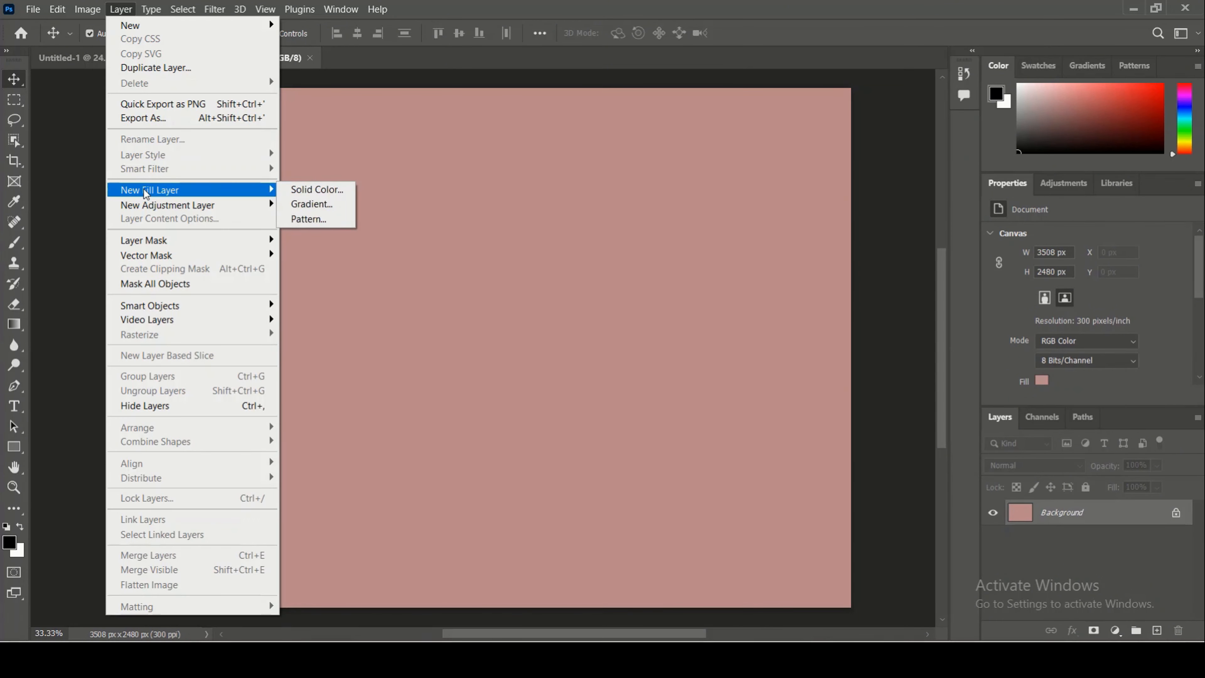
pyautogui.moveTo(214, 12)
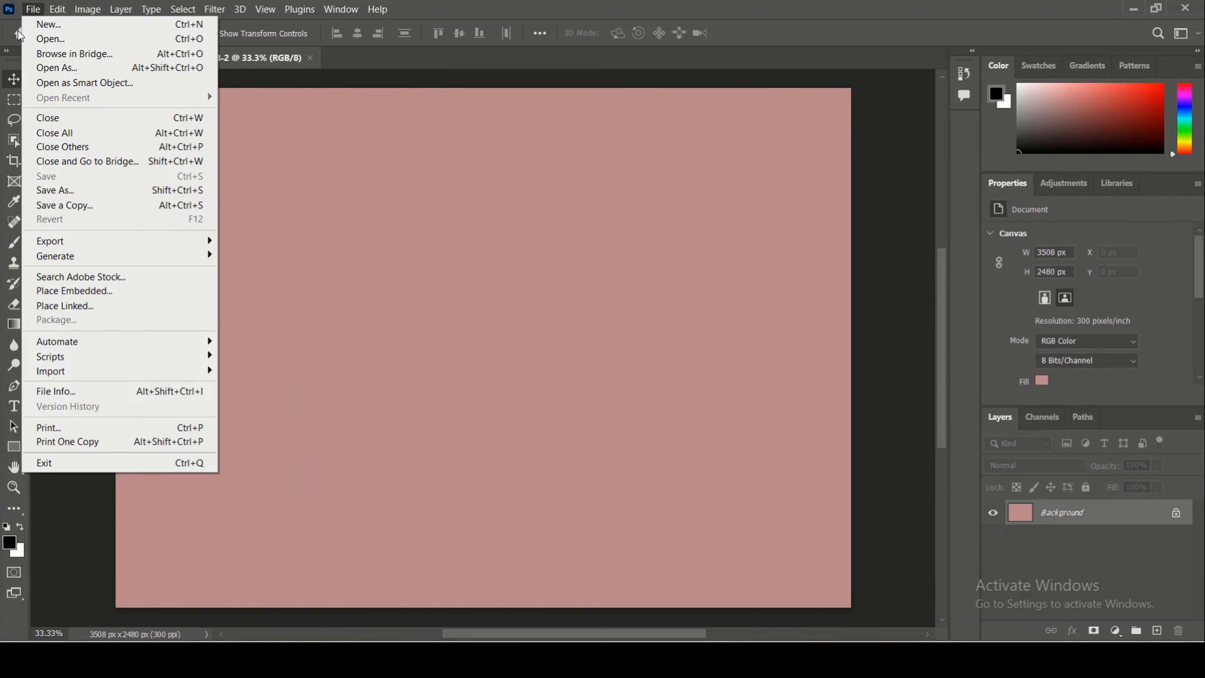
pyautogui.click(765, 26)
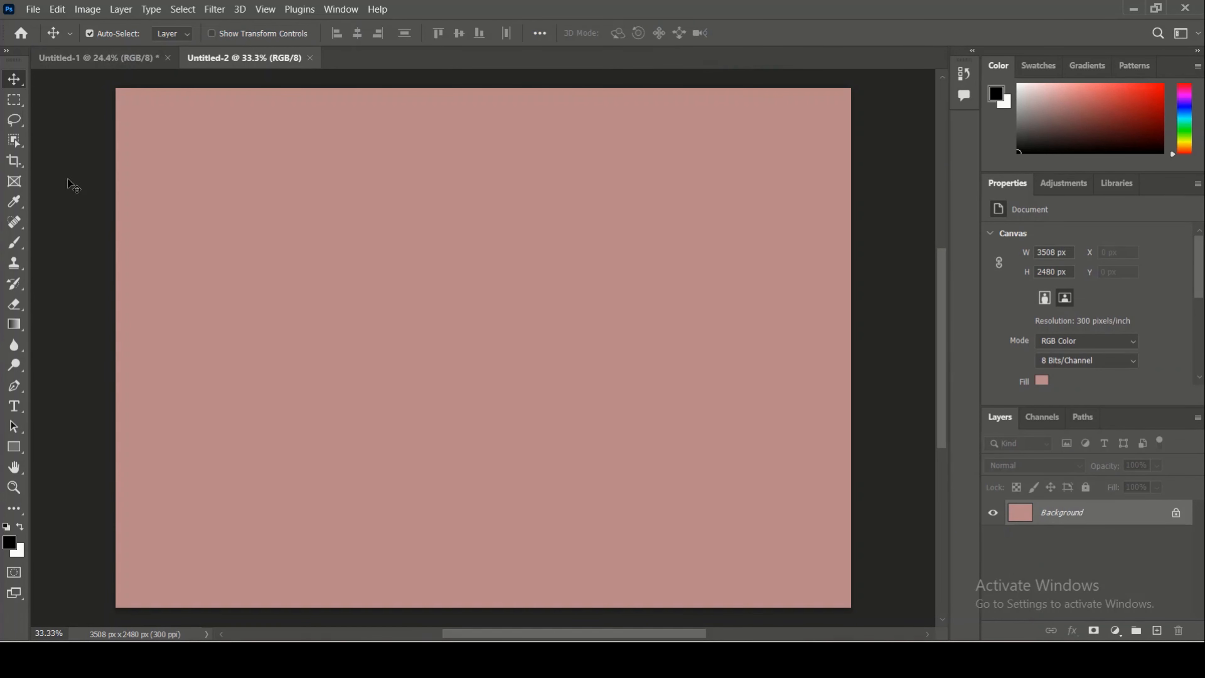
# Activate the Brush, Gradient and Rectangle tools in turn to view their options.
pyautogui.click(14, 244)
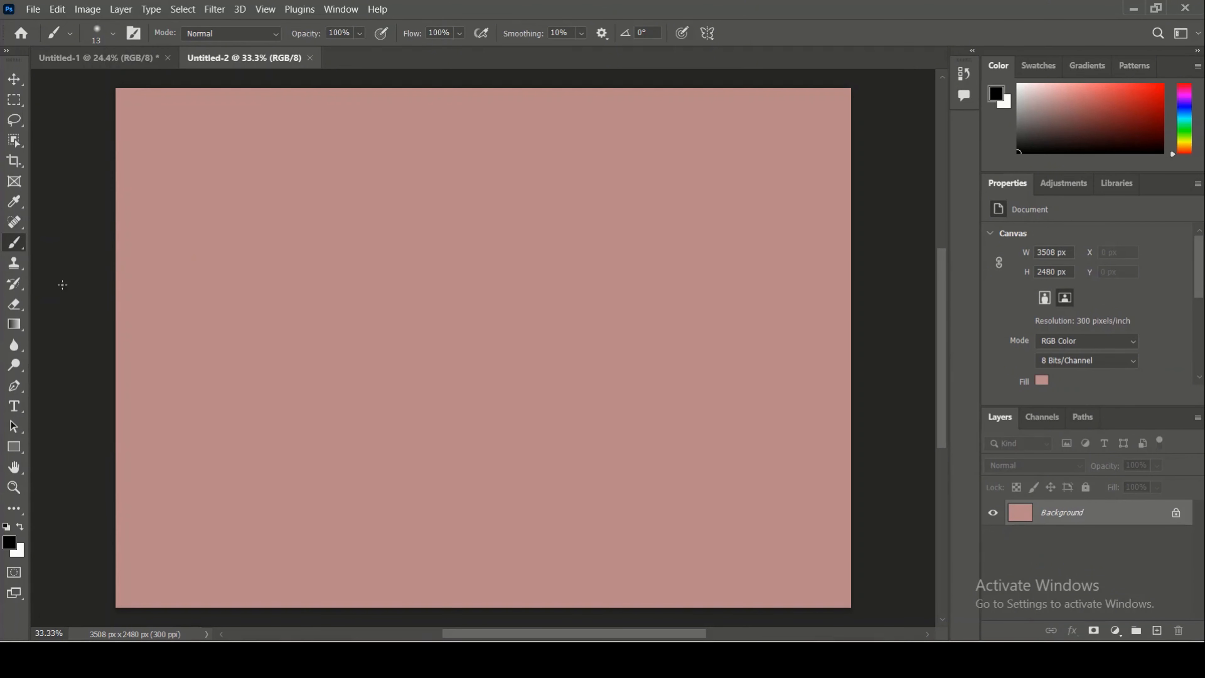
pyautogui.click(14, 326)
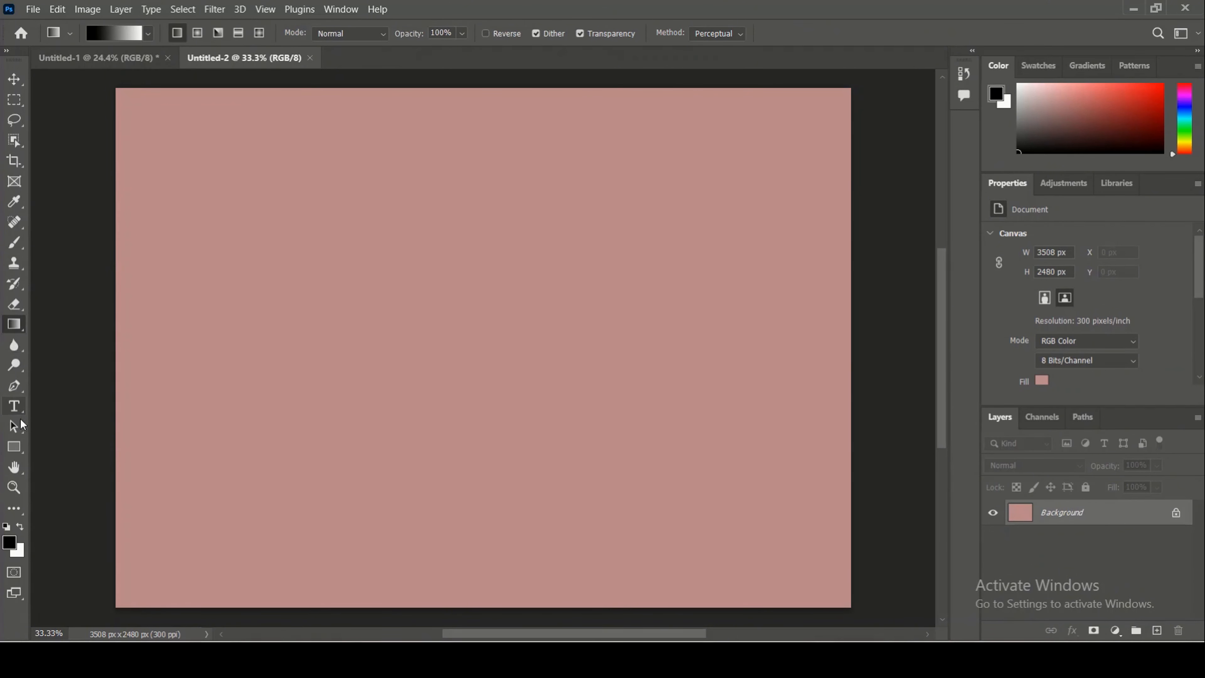
pyautogui.click(14, 447)
pyautogui.click(13, 444)
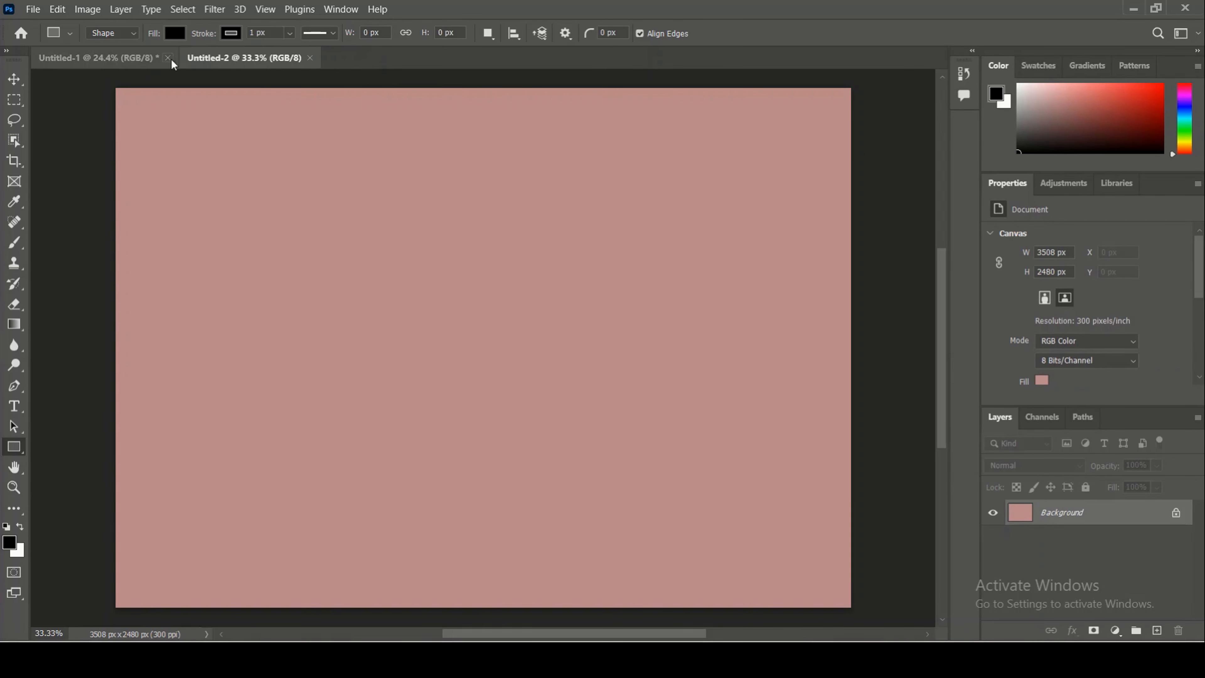
# Compare the white portrait document with the pink landscape document, ending on the pink one.
pyautogui.click(121, 58)
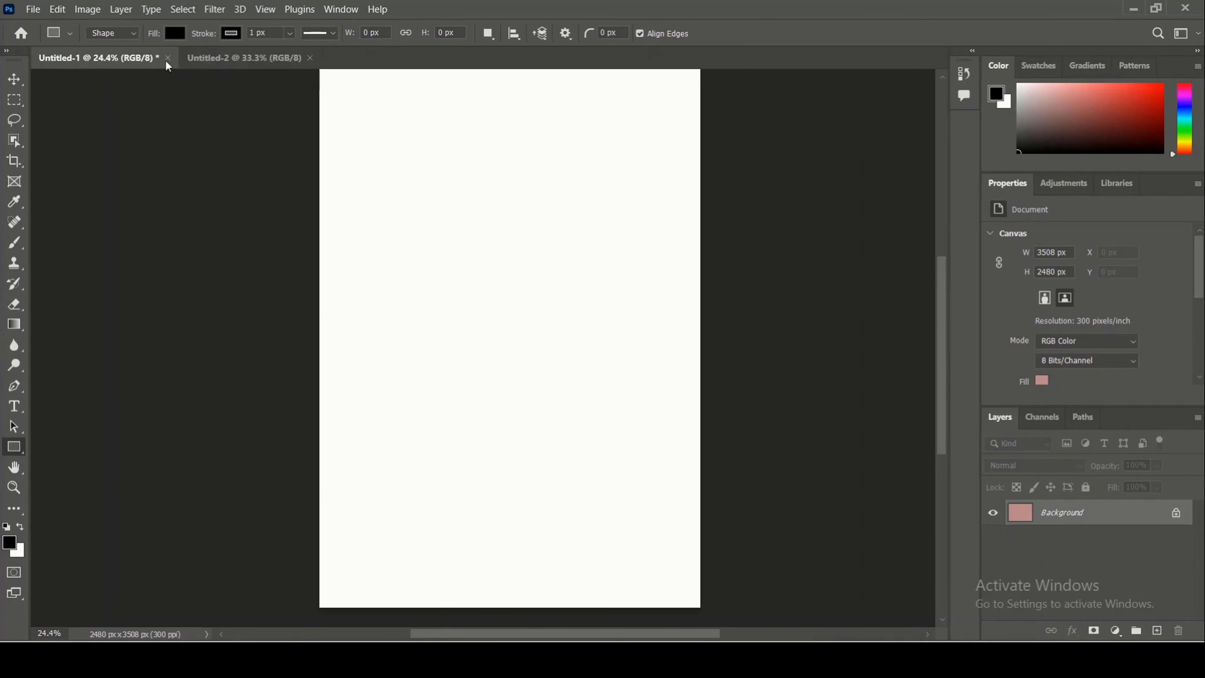
pyautogui.click(228, 59)
pyautogui.click(136, 58)
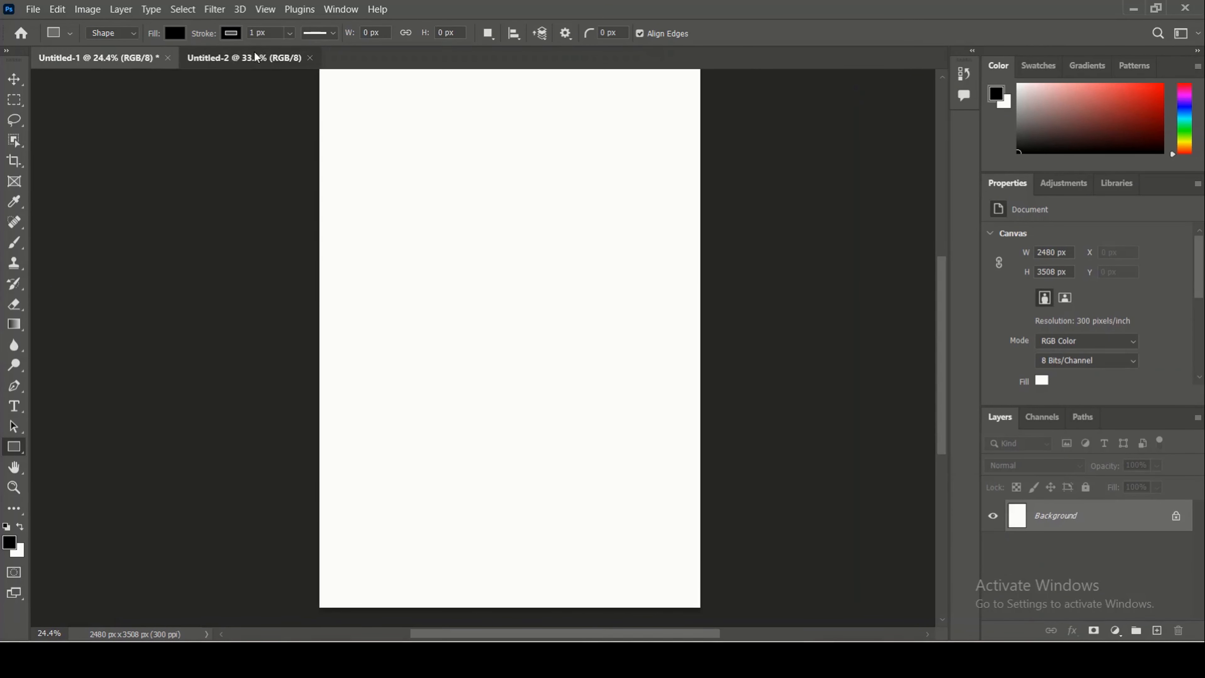
pyautogui.click(262, 58)
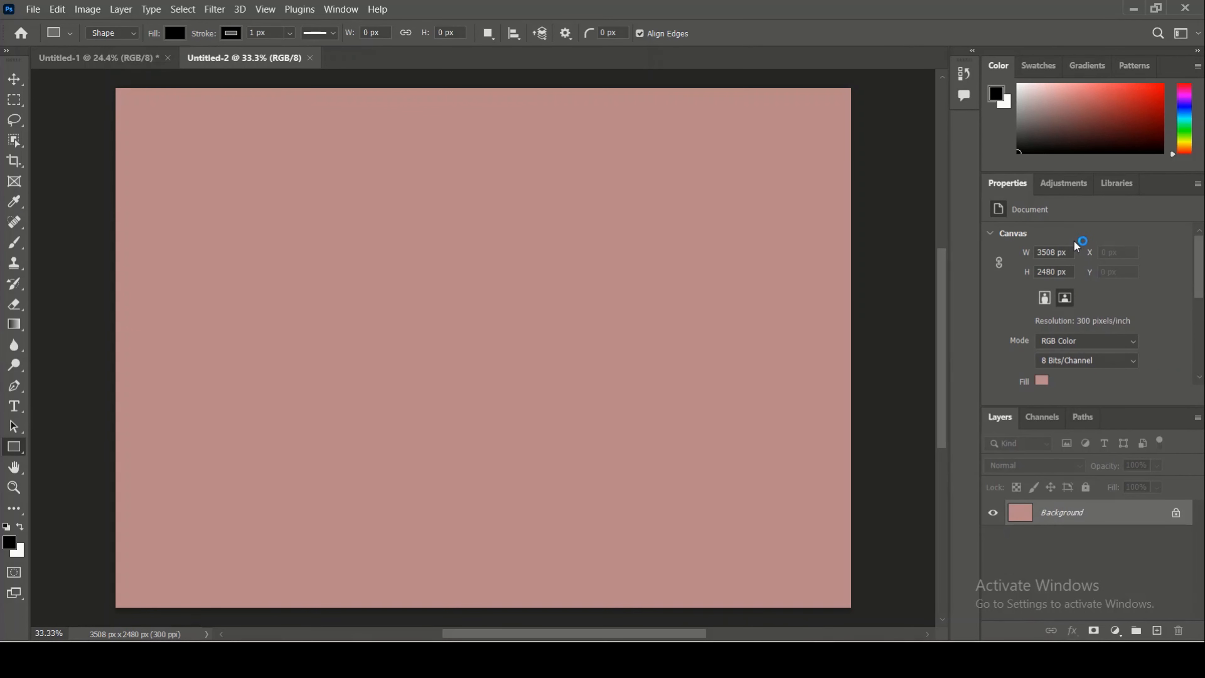
# Review the pink document's canvas, ruler and guide properties and the available adjustments.
pyautogui.scroll(-2, 1046, 281)
pyautogui.scroll(-4, 1045, 295)
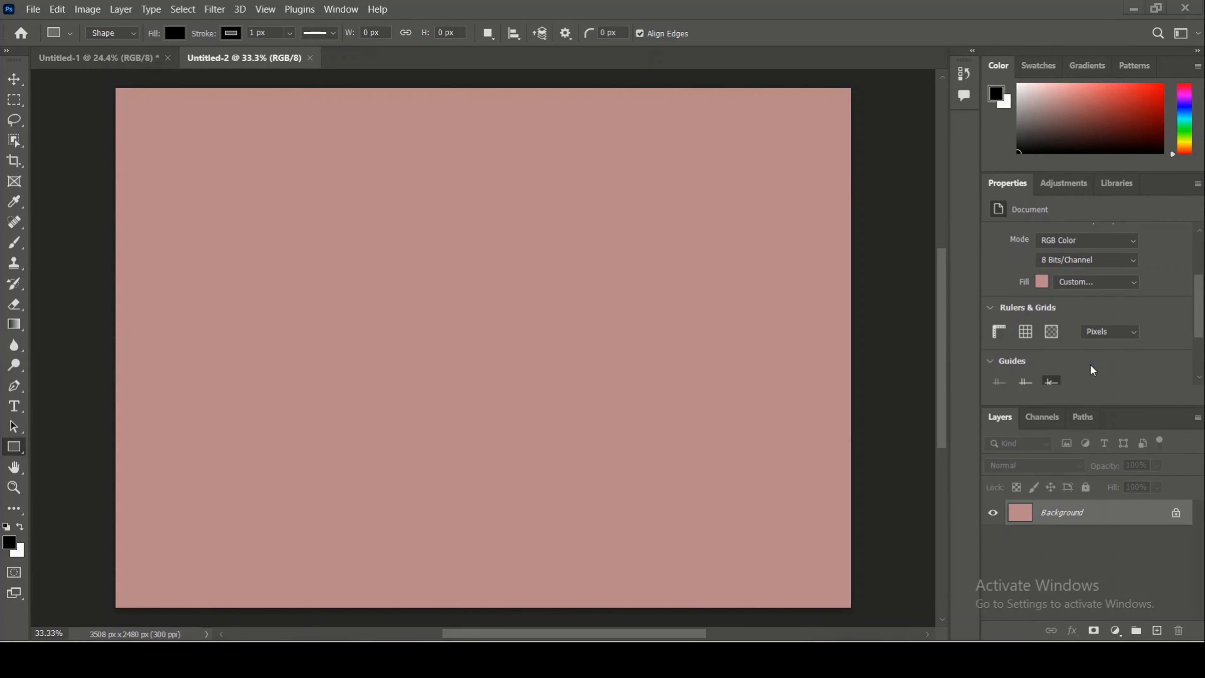
pyautogui.click(1076, 183)
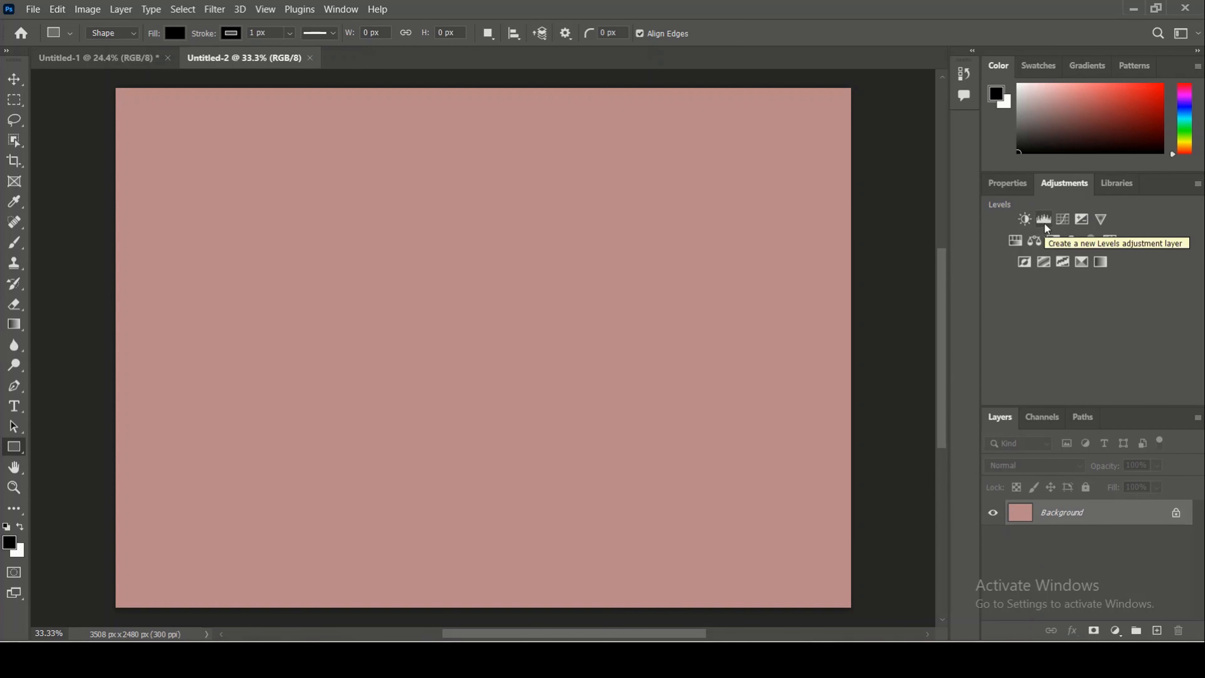
# Give the layer list more height and add a new empty layer to the pink document.
pyautogui.moveTo(1125, 405); pyautogui.dragTo(1132, 308)
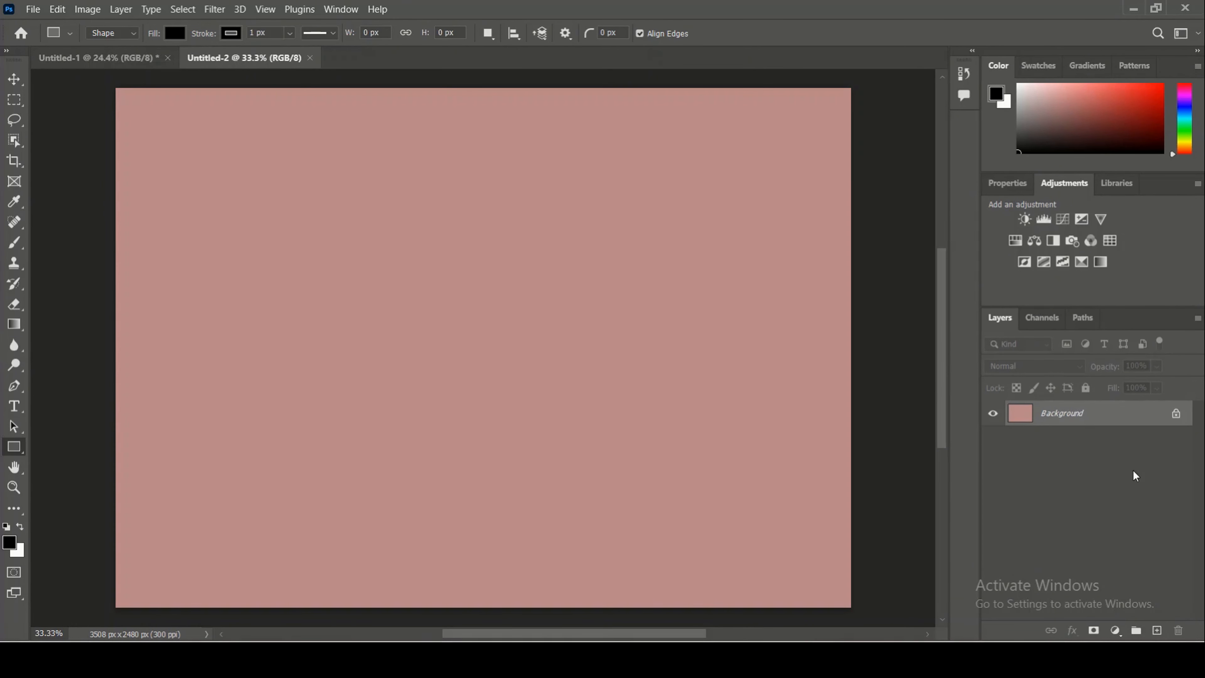
pyautogui.click(1160, 635)
# Bring the JPG file from the File Explorer folder into the pink landscape document as a placed image.
pyautogui.hotkey('alt', 'Tab')
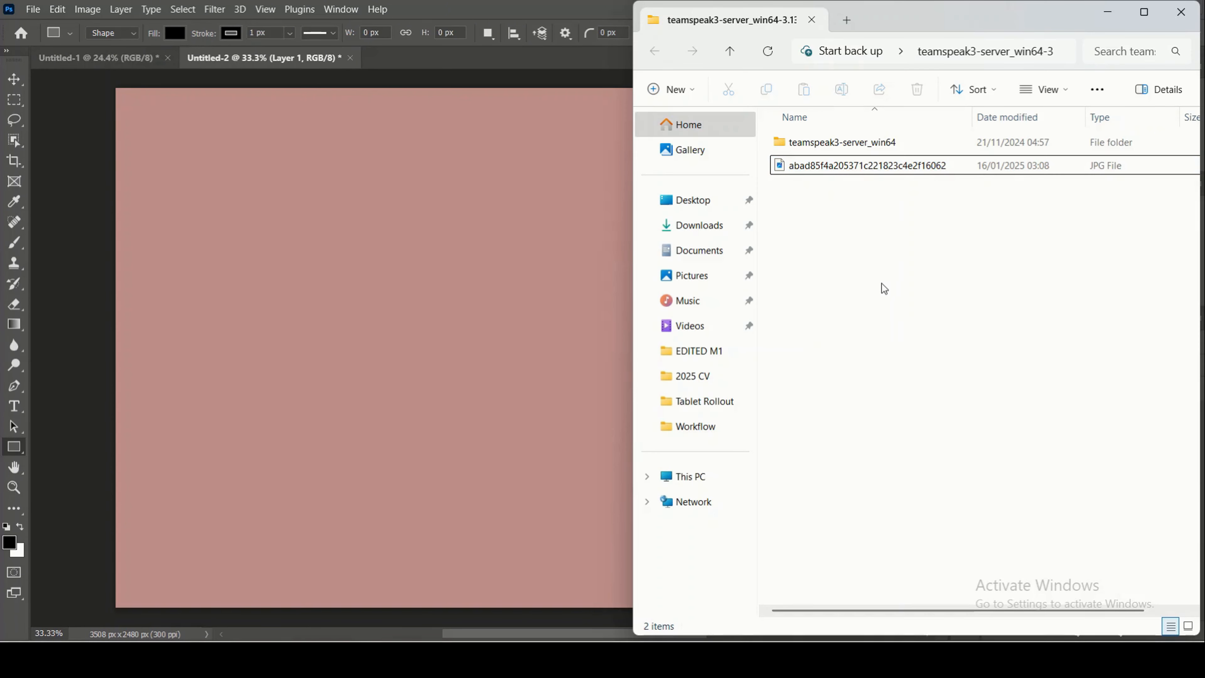
pyautogui.click(881, 169)
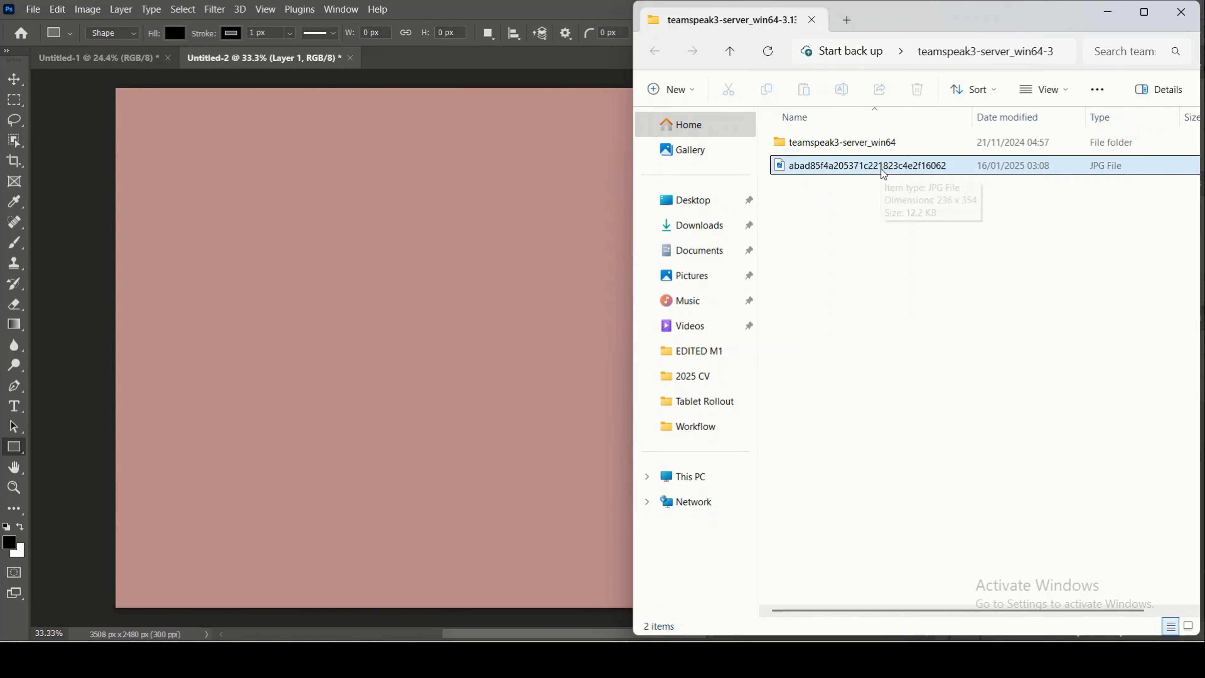
pyautogui.moveTo(881, 169); pyautogui.dragTo(458, 311)
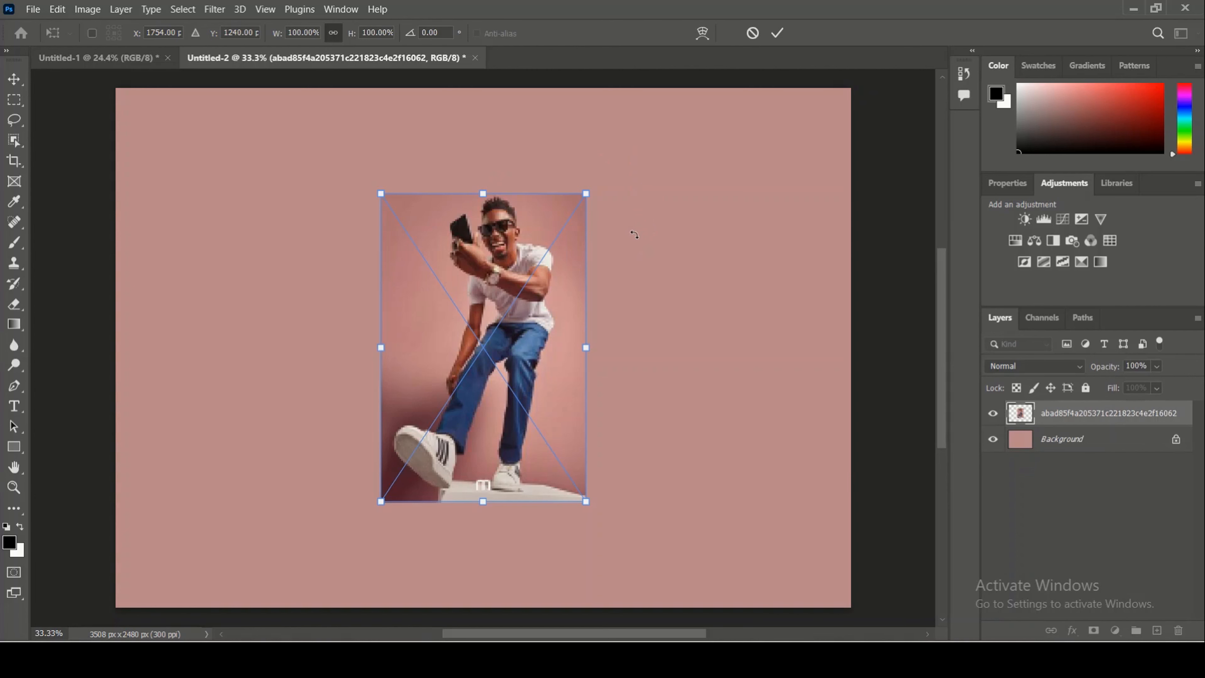
# Scale the placed photo proportionally to about 1657 × 2486 px and position it against the canvas's right edge at full height.
pyautogui.moveTo(586, 193); pyautogui.dragTo(580, 200)
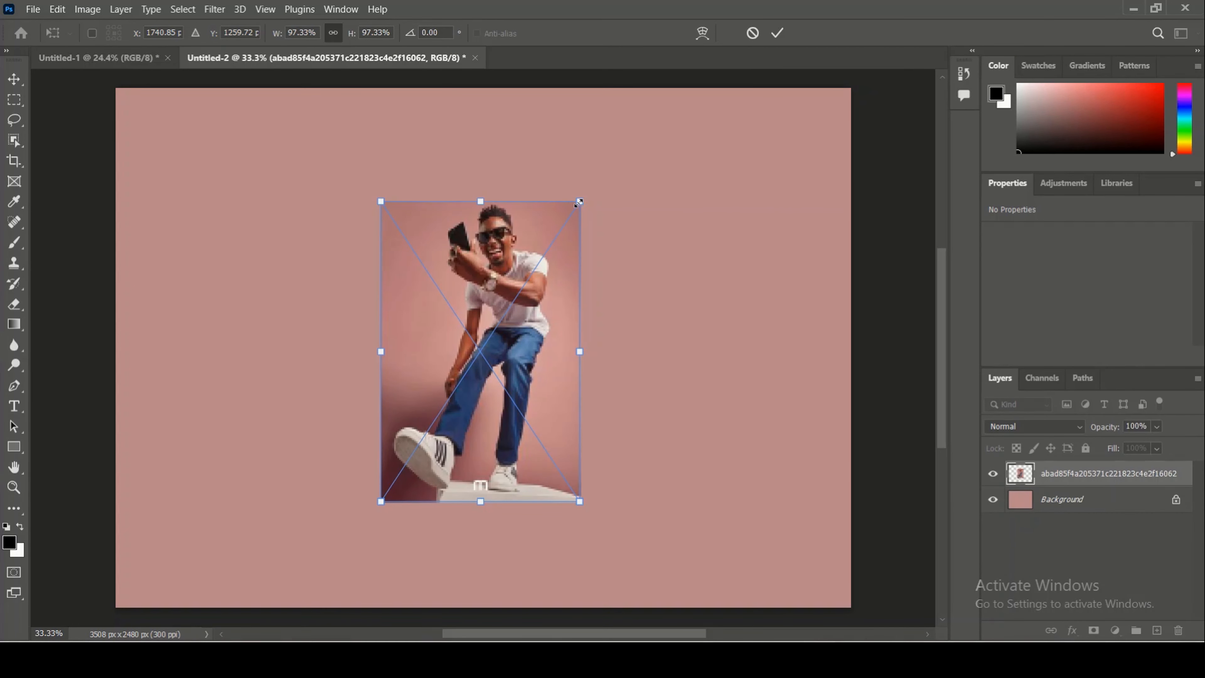
pyautogui.moveTo(578, 202); pyautogui.dragTo(626, 135)
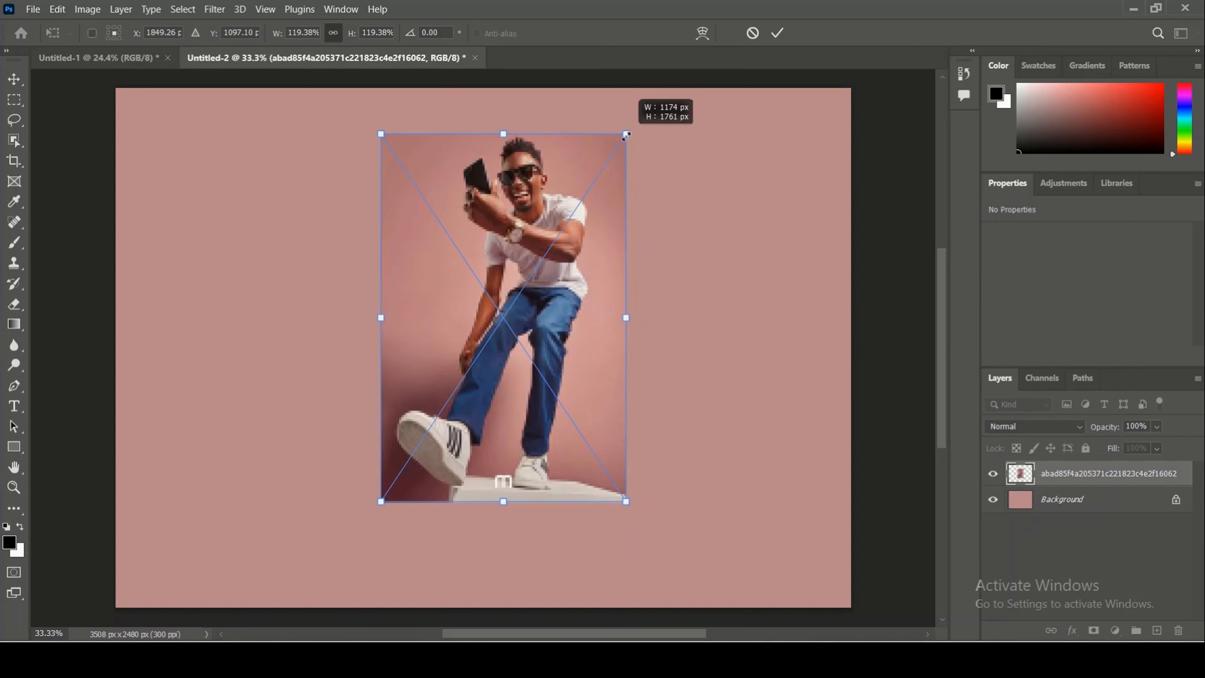
pyautogui.moveTo(627, 135); pyautogui.dragTo(681, 117)
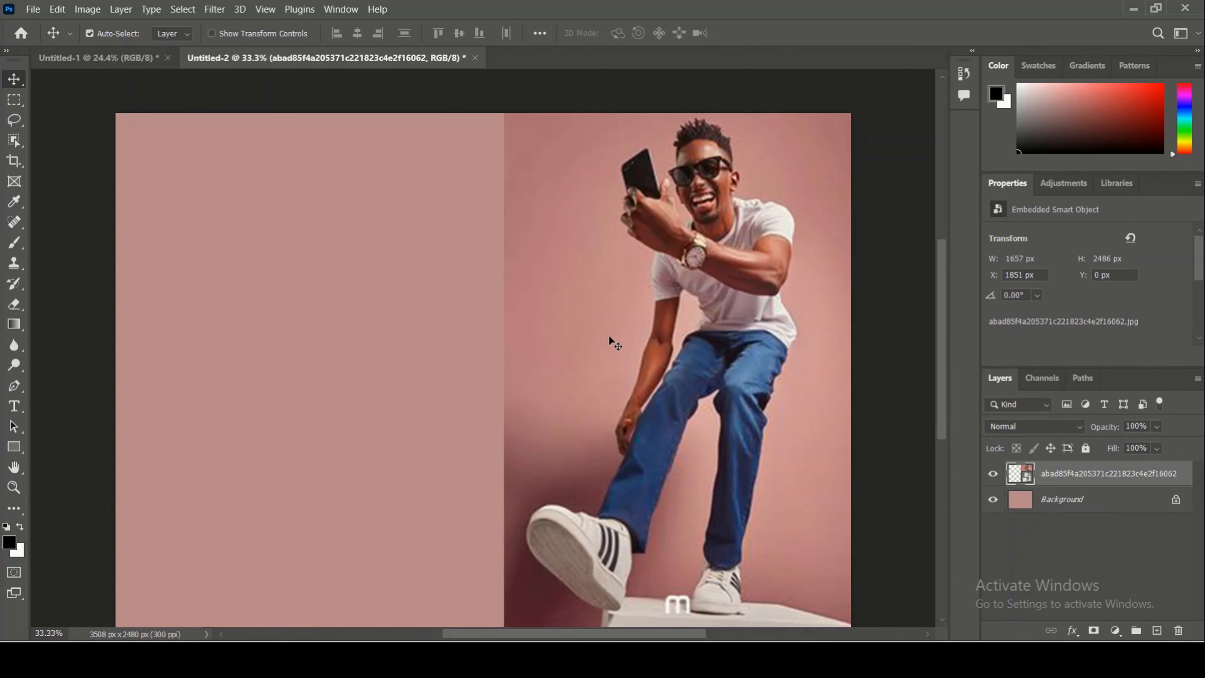
# Apply a Brightness/Contrast adjustment to the photo with brightness 8 and contrast -3.
pyautogui.click(88, 10)
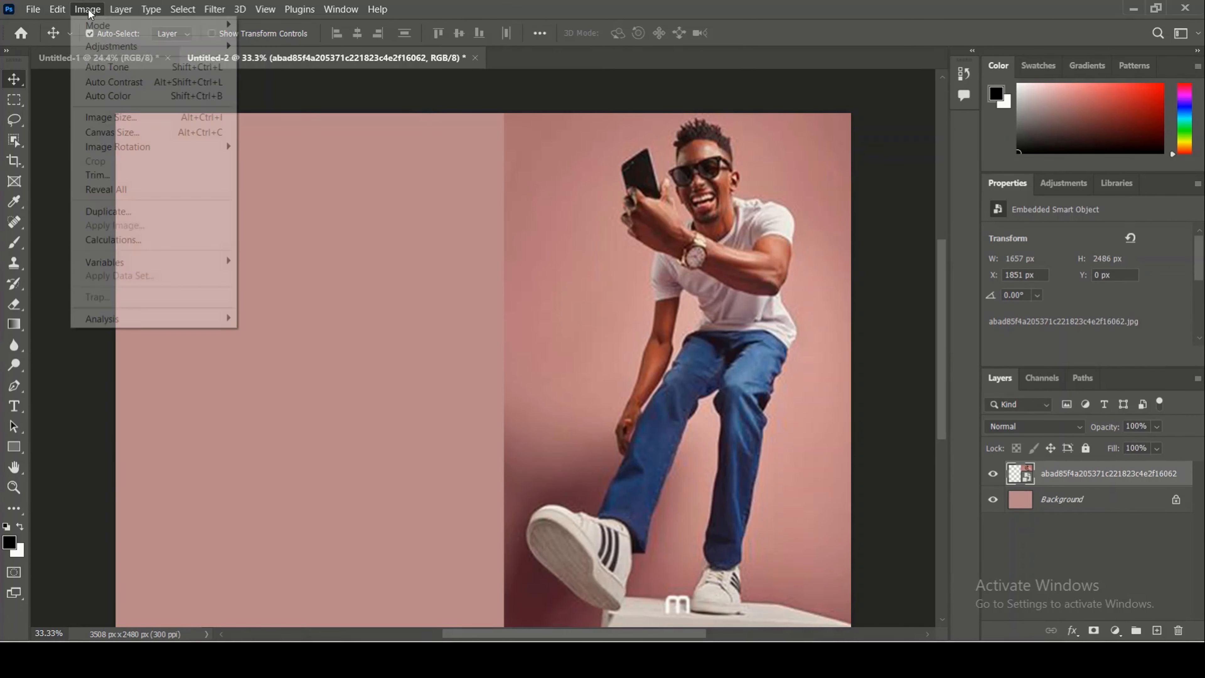
pyautogui.moveTo(161, 46)
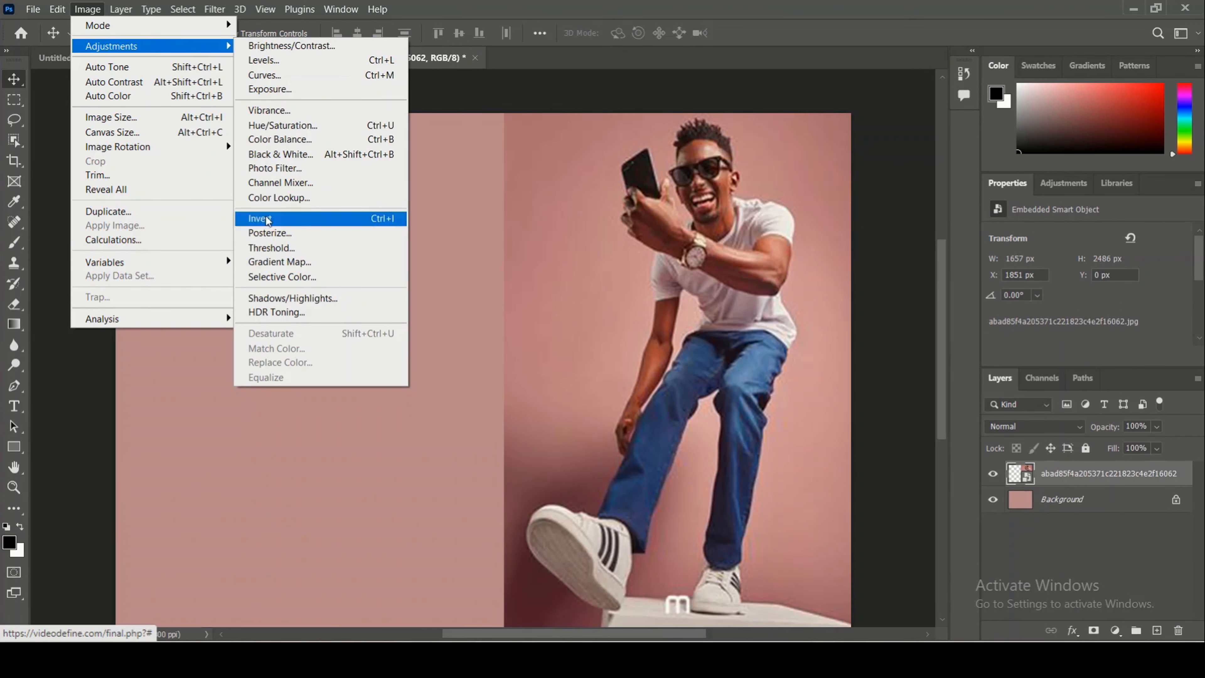
pyautogui.click(275, 45)
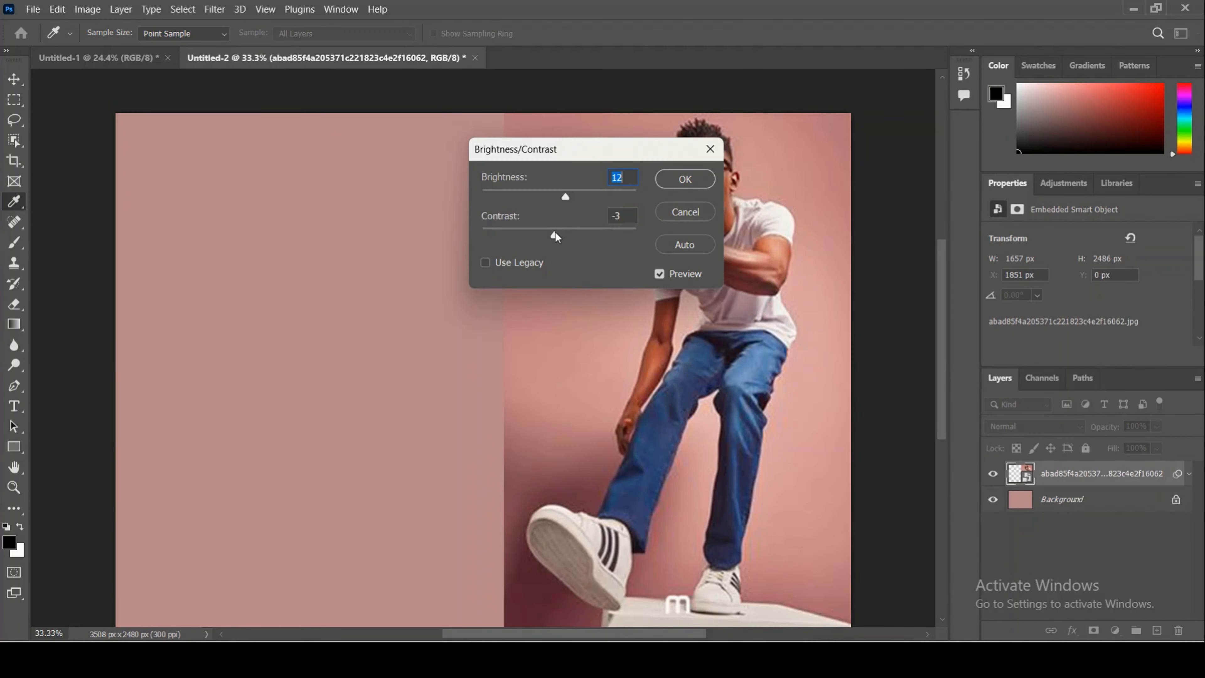
pyautogui.click(555, 234)
pyautogui.moveTo(566, 197); pyautogui.dragTo(564, 196)
pyautogui.click(685, 179)
pyautogui.press('v')
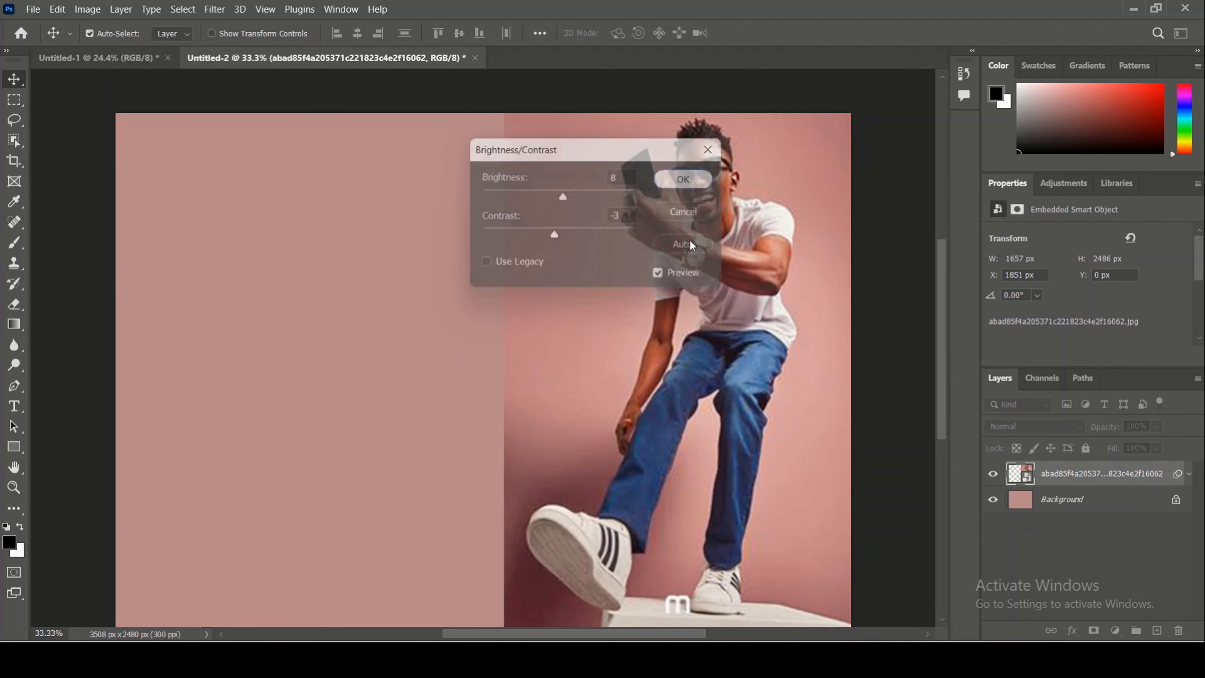
pyautogui.scroll(1, 652, 309)
pyautogui.click(87, 9)
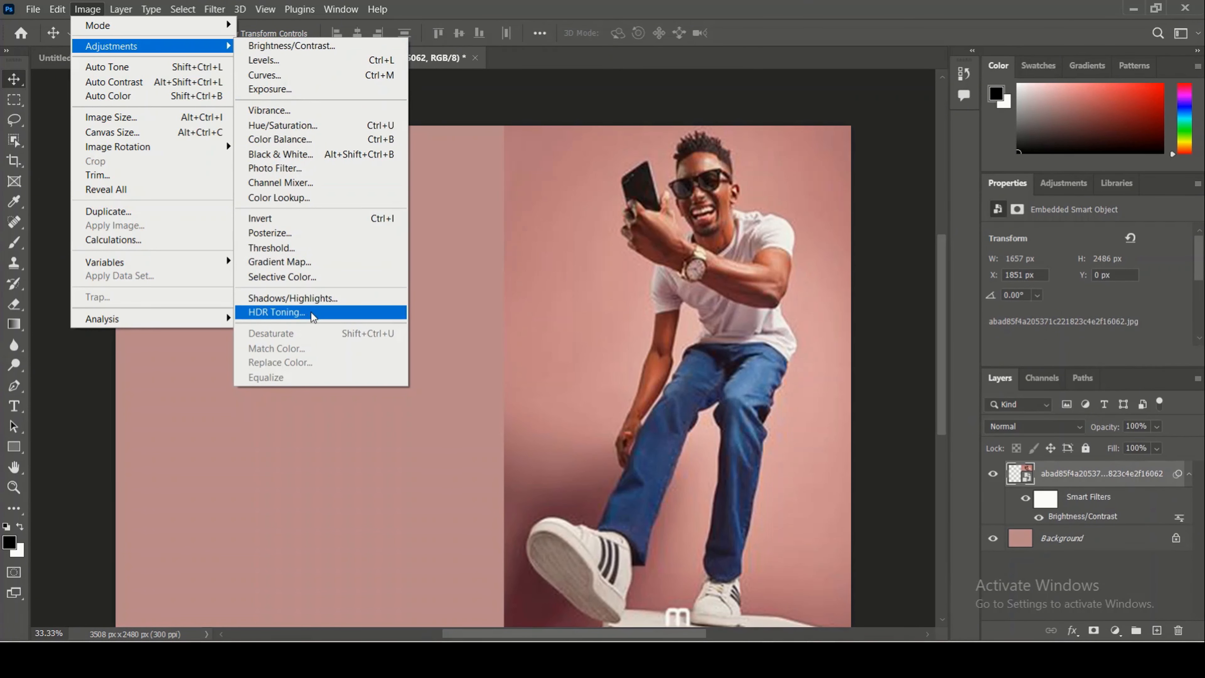
pyautogui.click(442, 84)
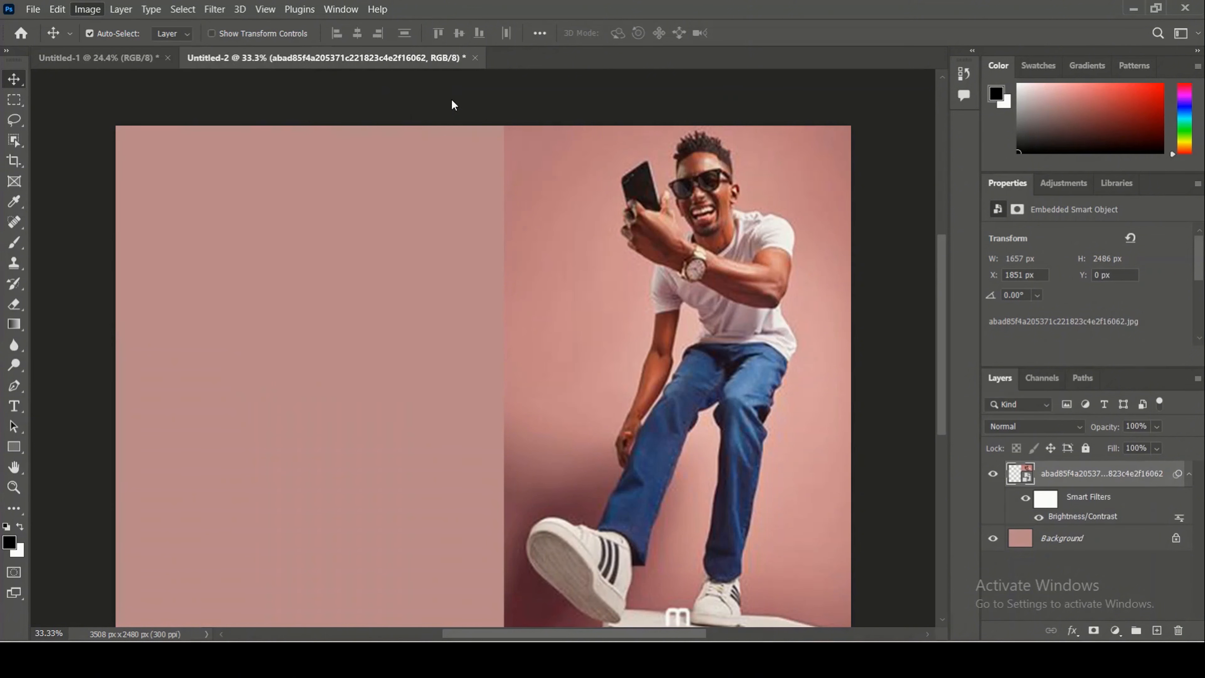
pyautogui.click(295, 164)
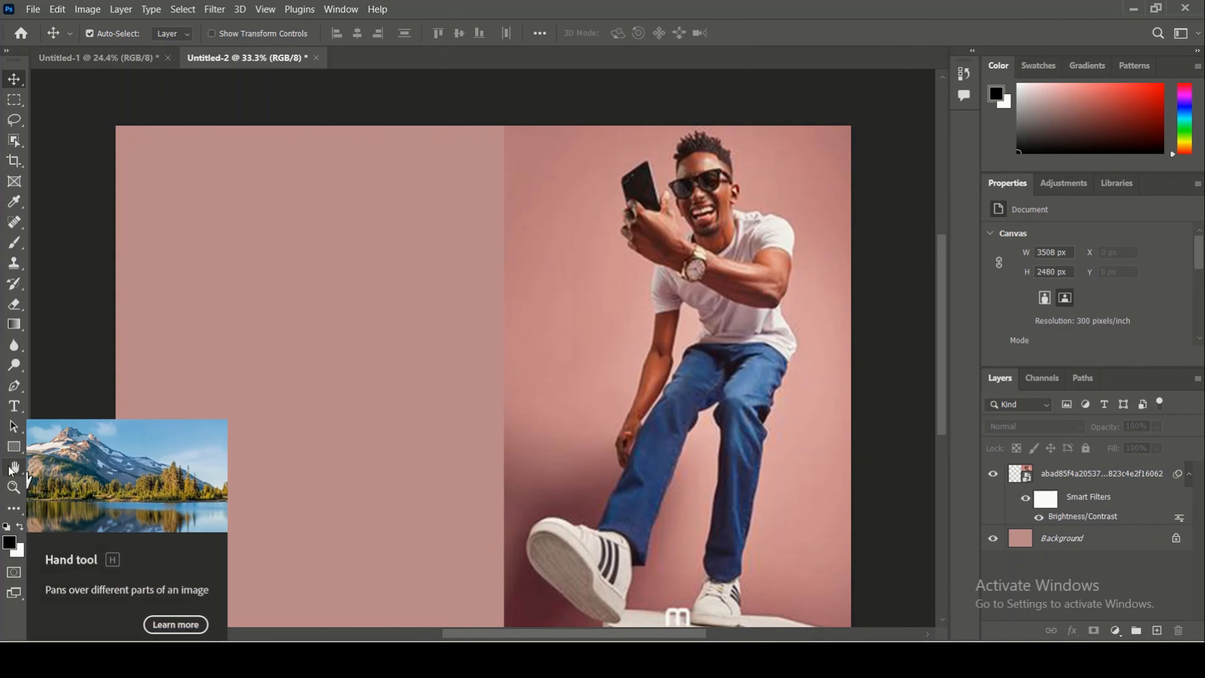
pyautogui.scroll(-1, 351, 253)
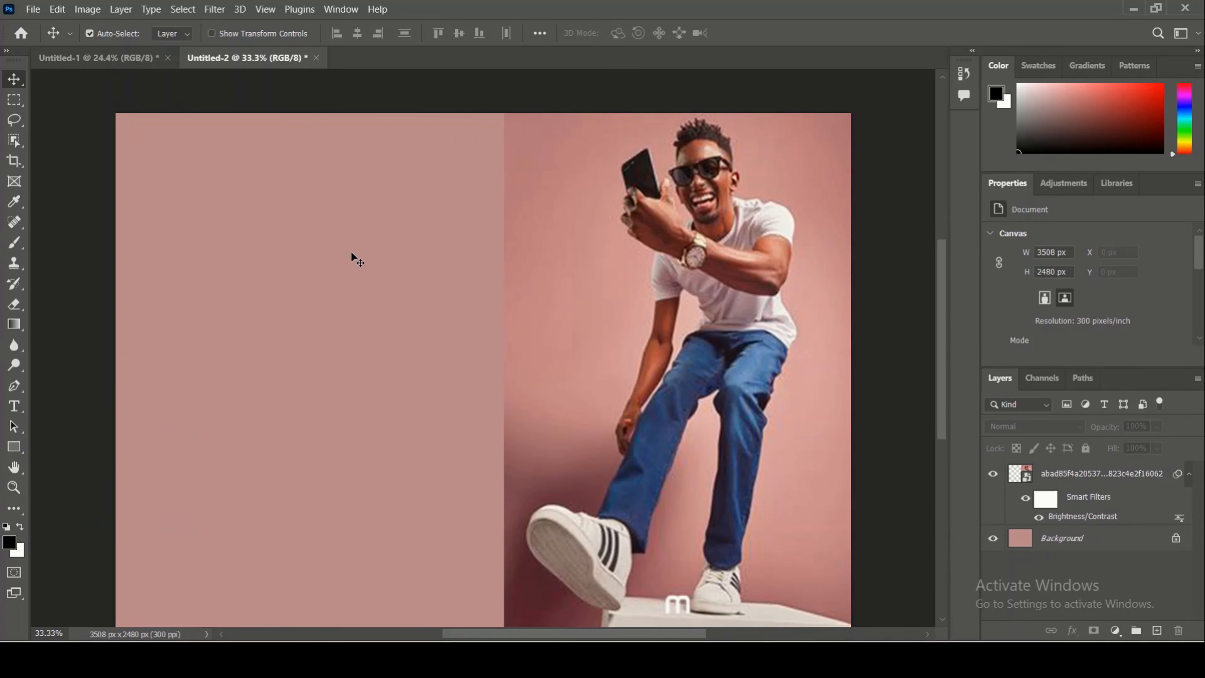
# Cycle through the shape tools, including Triangle and Line, and settle on the Ellipse tool.
pyautogui.click(18, 450)
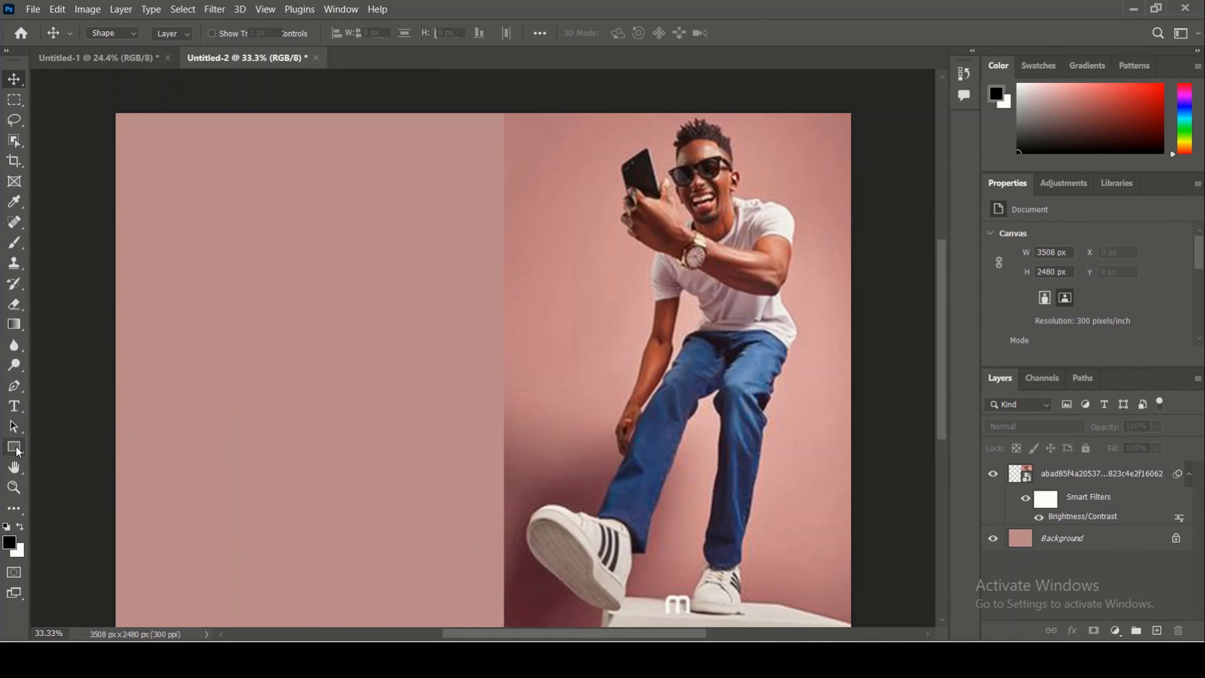
pyautogui.keyDown('alt'); pyautogui.click(18, 450); pyautogui.keyUp('alt')
pyautogui.keyDown('alt'); pyautogui.click(18, 450); pyautogui.keyUp('alt')
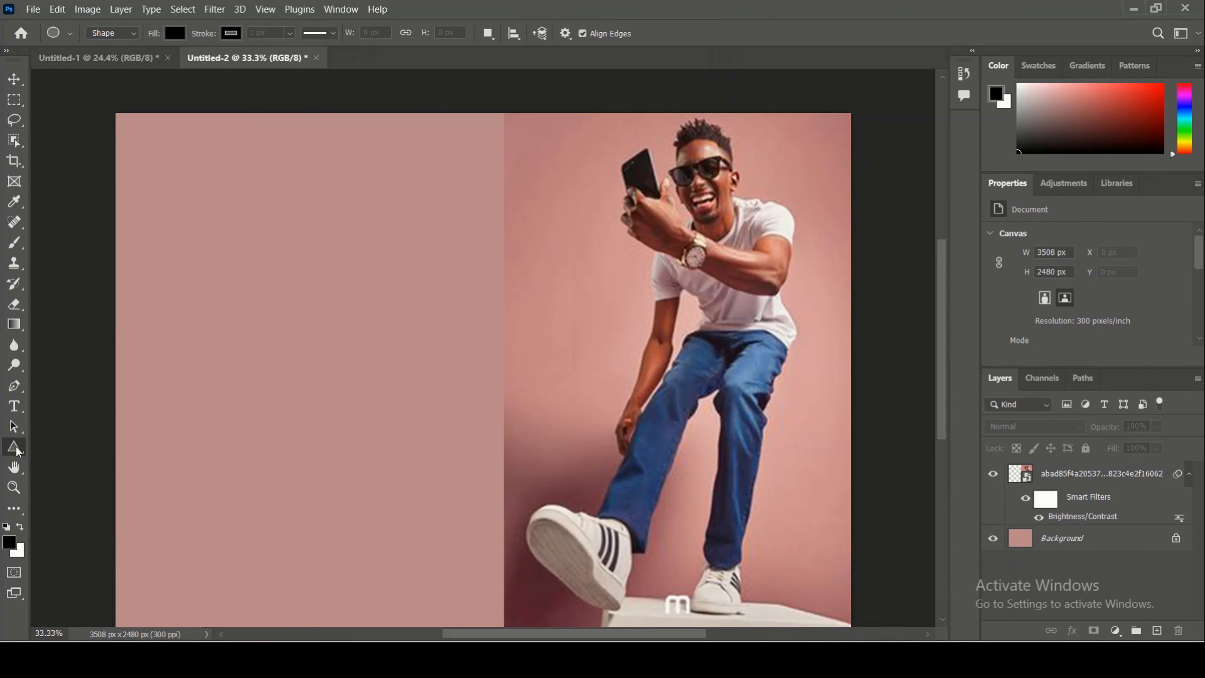
pyautogui.keyDown('alt'); pyautogui.click(17, 450); pyautogui.keyUp('alt')
pyautogui.keyDown('alt'); pyautogui.click(17, 450); pyautogui.keyUp('alt')
pyautogui.keyDown('alt'); pyautogui.click(17, 451); pyautogui.keyUp('alt')
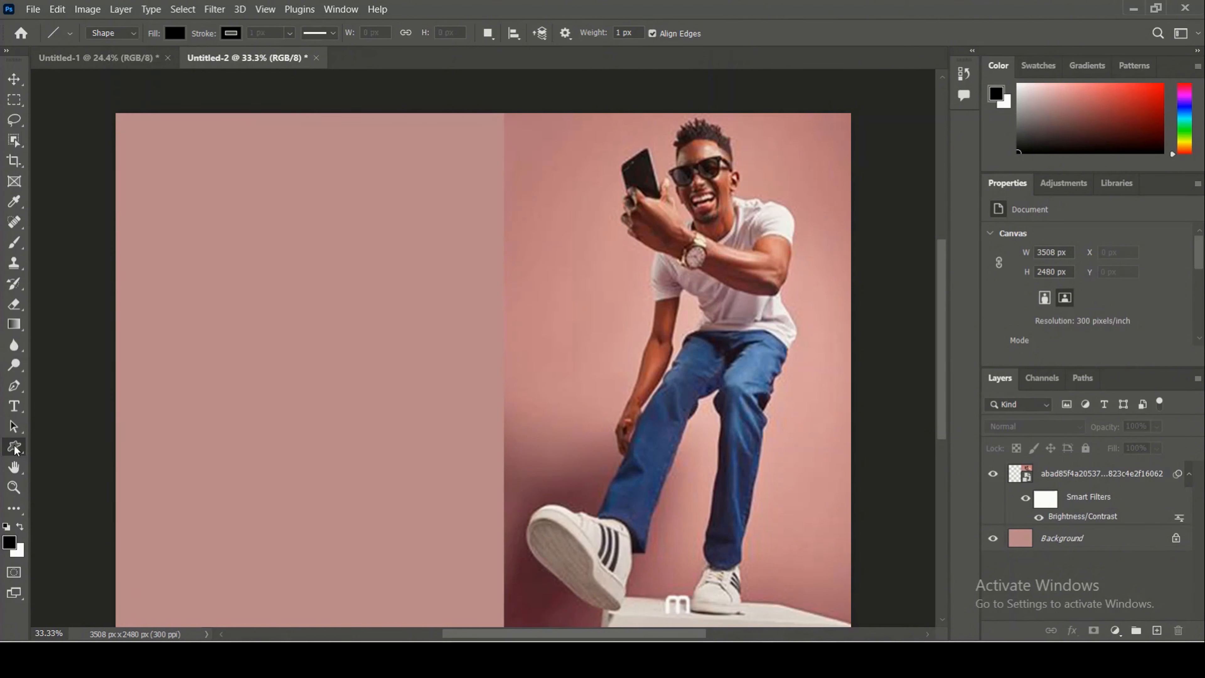
pyautogui.keyDown('alt'); pyautogui.click(17, 450); pyautogui.keyUp('alt')
pyautogui.keyDown('alt'); pyautogui.click(17, 450); pyautogui.keyUp('alt')
pyautogui.keyDown('alt'); pyautogui.click(18, 450); pyautogui.keyUp('alt')
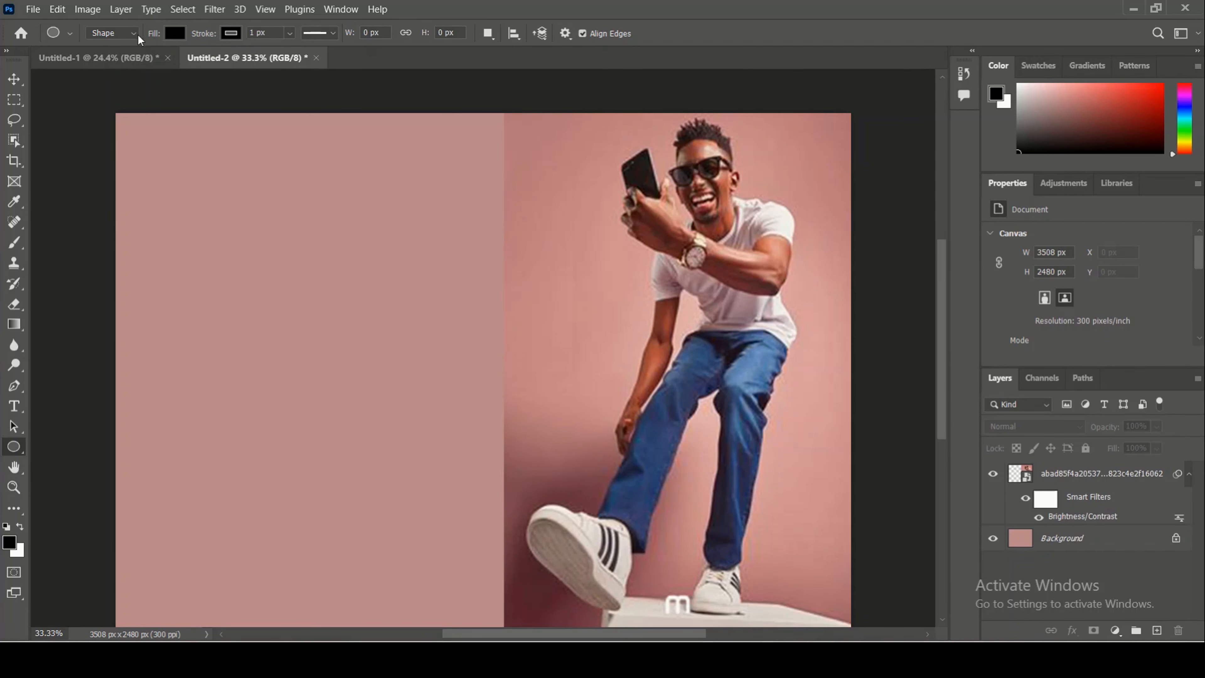
# Draw a greyish-pink circle about 1134 px across and move it onto the empty area left of the photo.
pyautogui.moveTo(345, 250); pyautogui.dragTo(620, 487)
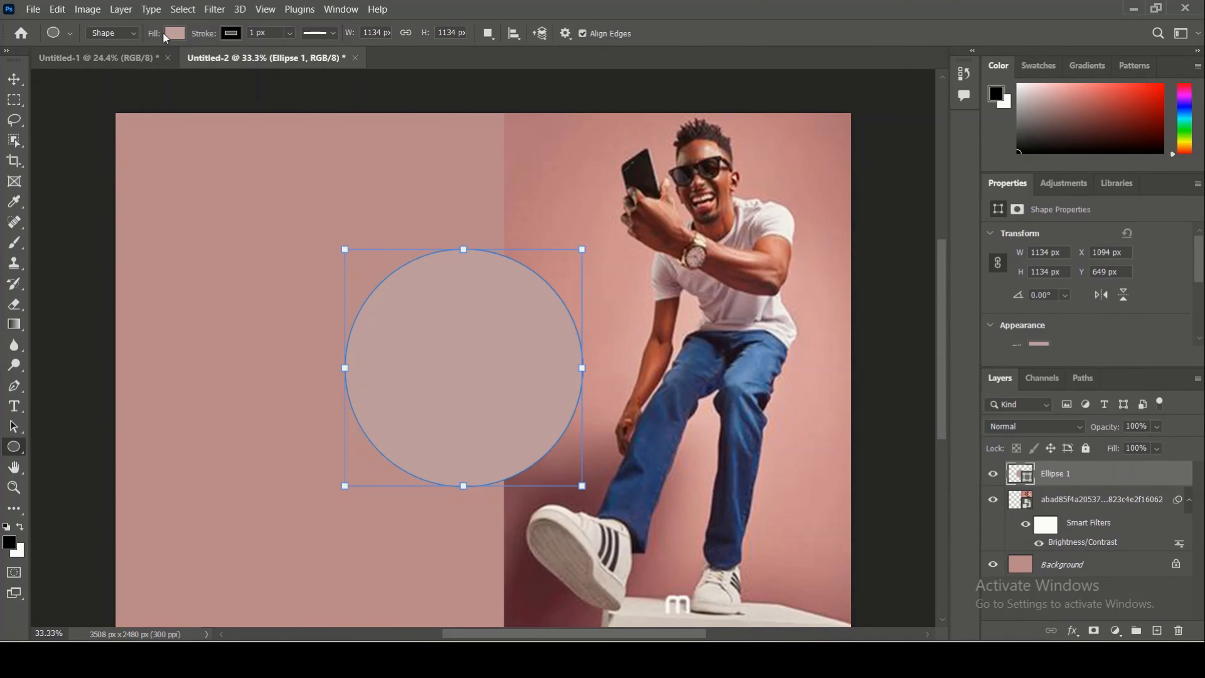
pyautogui.press('v')
pyautogui.moveTo(363, 342); pyautogui.dragTo(200, 335)
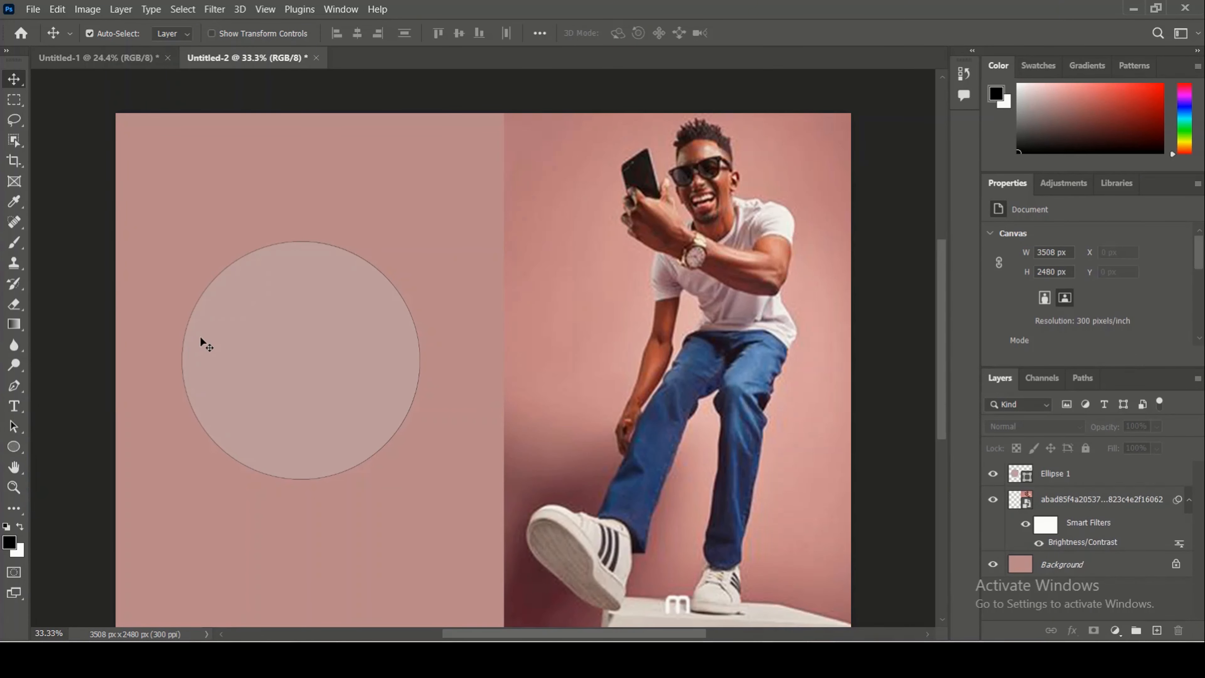
# Add a horizontal text box above the circle containing "LIVE LIFE WITH EASE.".
pyautogui.click(15, 410)
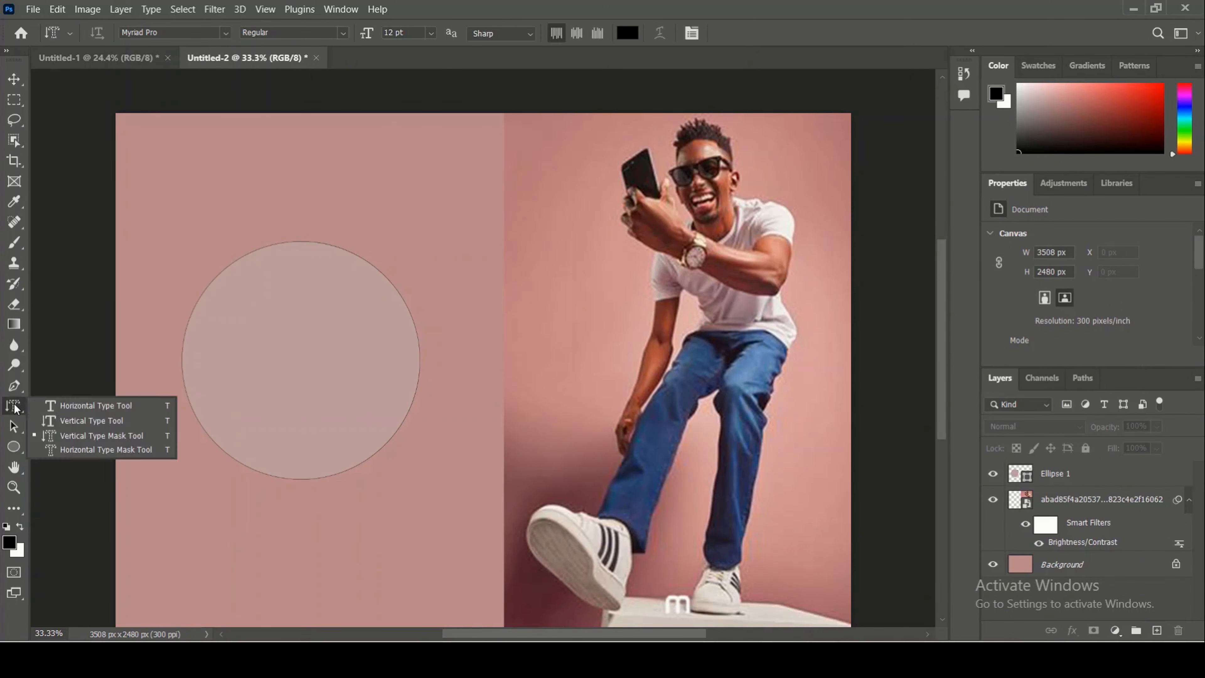
pyautogui.click(13, 406)
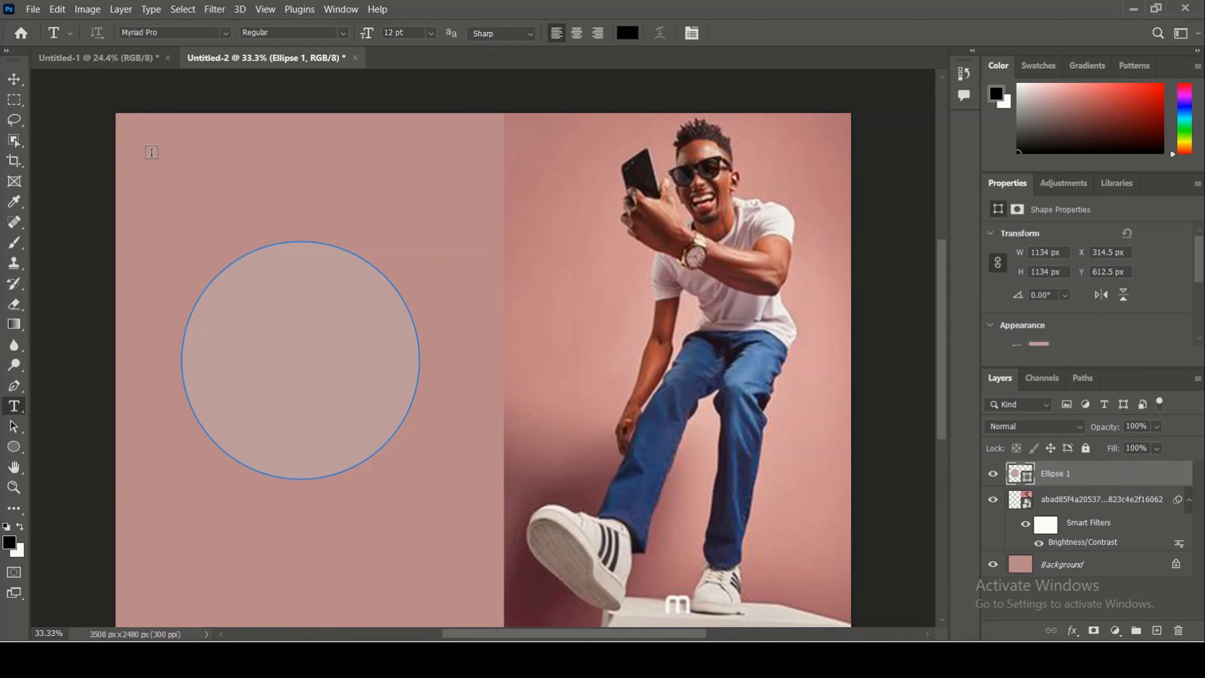
pyautogui.moveTo(152, 151); pyautogui.dragTo(480, 220)
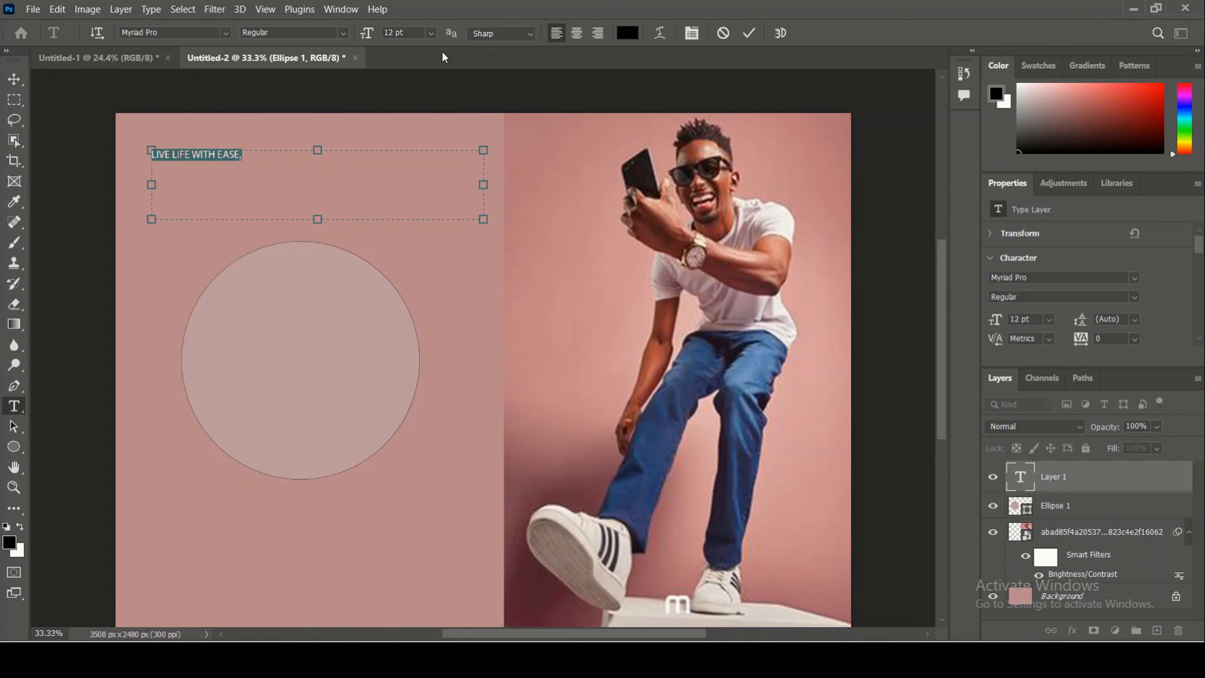
# Set the heading's font size to 100 pt and extend its text box downward to fit all the words.
pyautogui.click(431, 32)
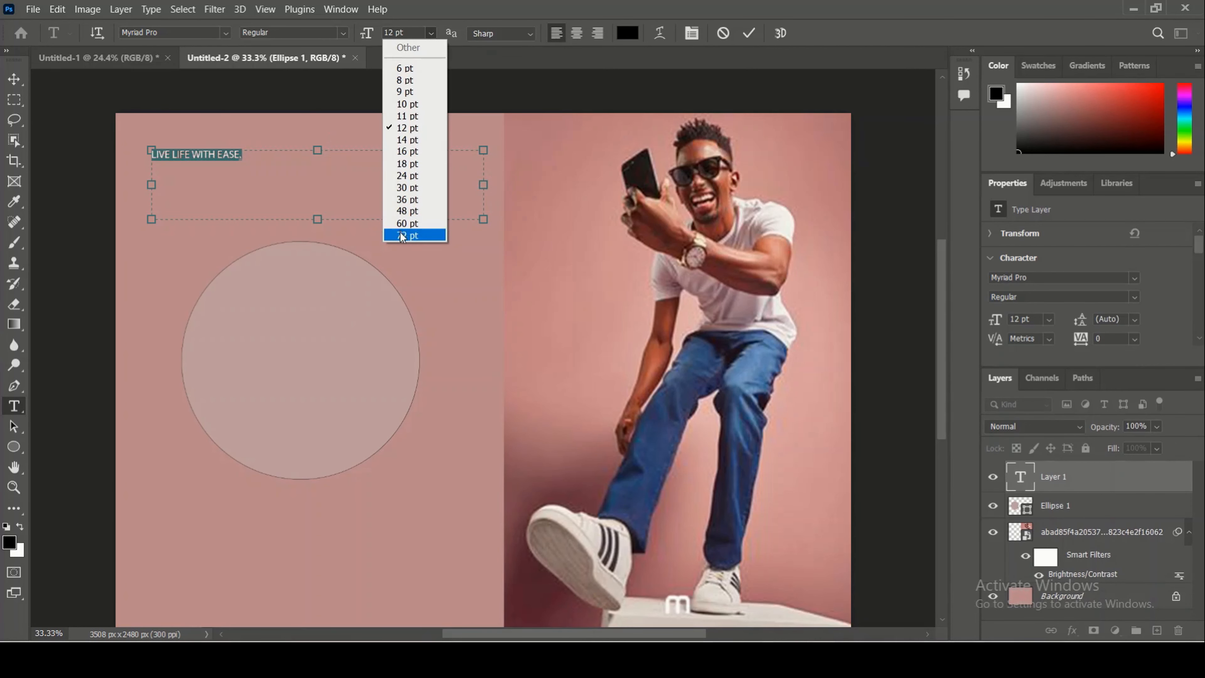
pyautogui.click(405, 33)
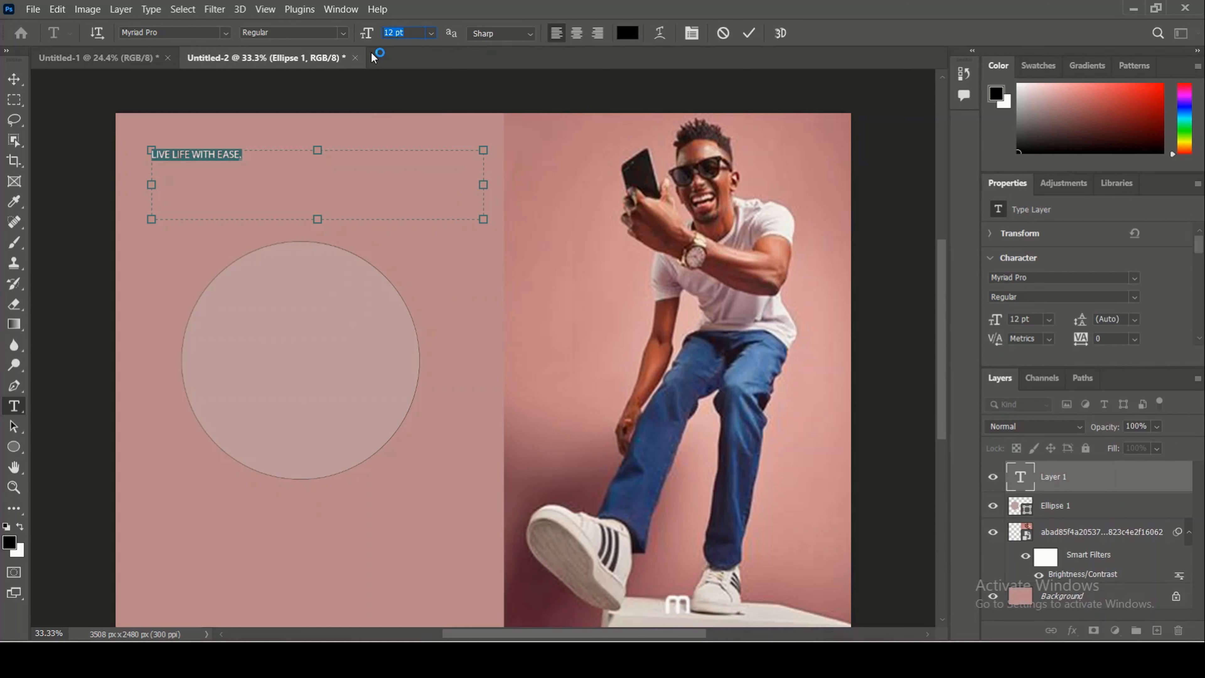
pyautogui.press('Return')
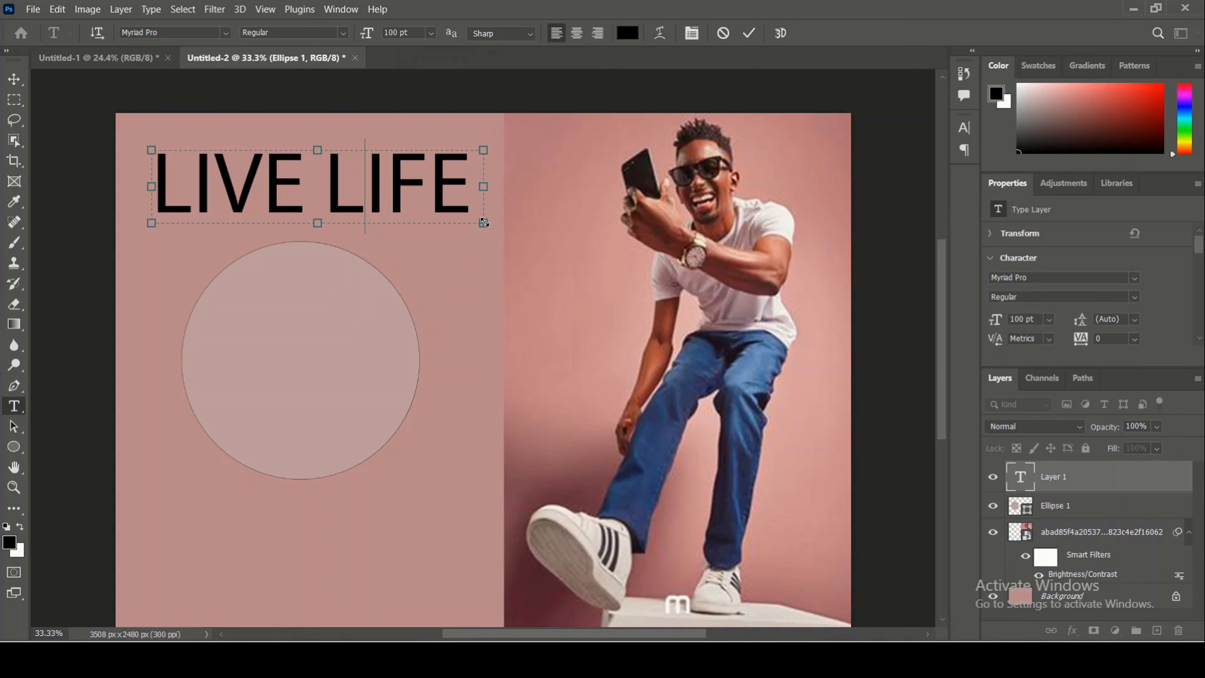
pyautogui.moveTo(483, 219); pyautogui.dragTo(483, 479)
# Restyle the whole heading with a decorative shadowed serif font and a dark reddish-brown colour.
pyautogui.moveTo(353, 418); pyautogui.dragTo(159, 198)
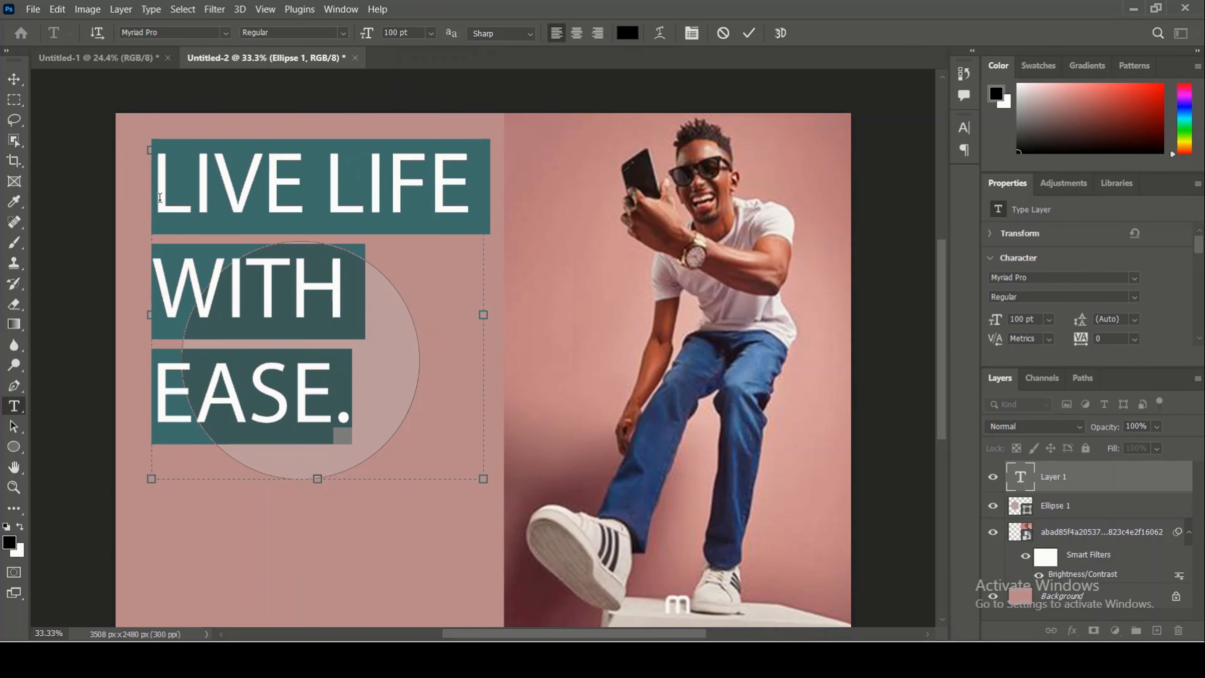
pyautogui.click(226, 33)
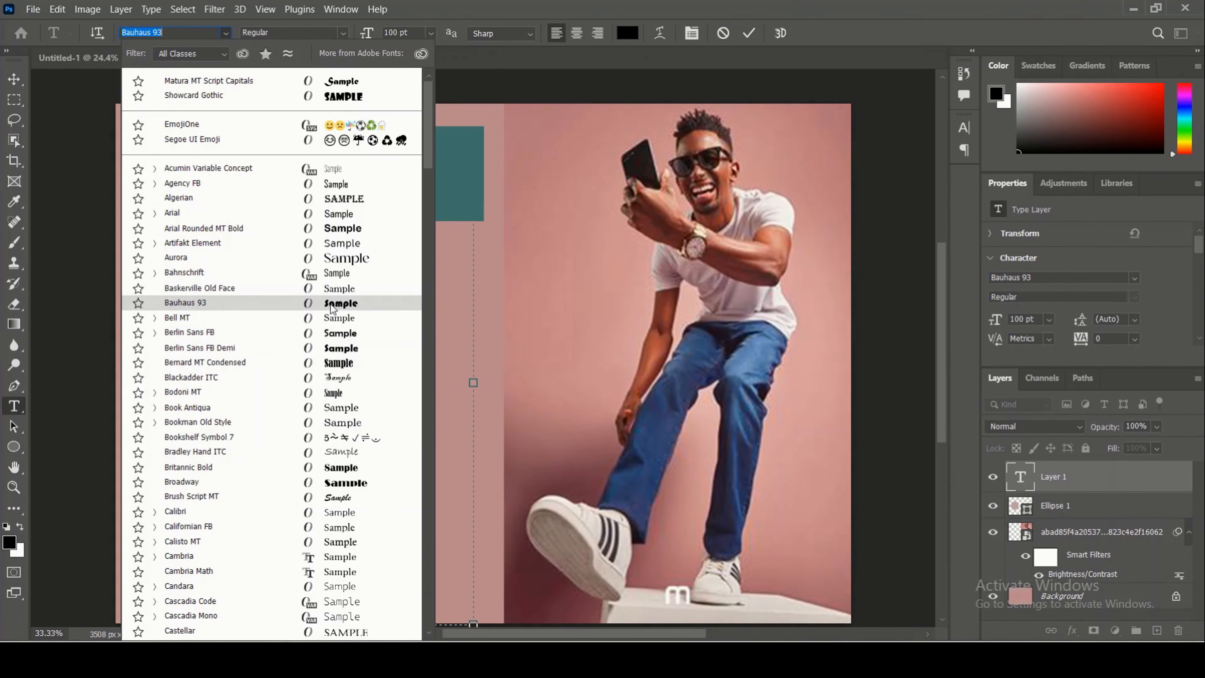
pyautogui.scroll(-3, 285, 304)
pyautogui.scroll(-8, 325, 321)
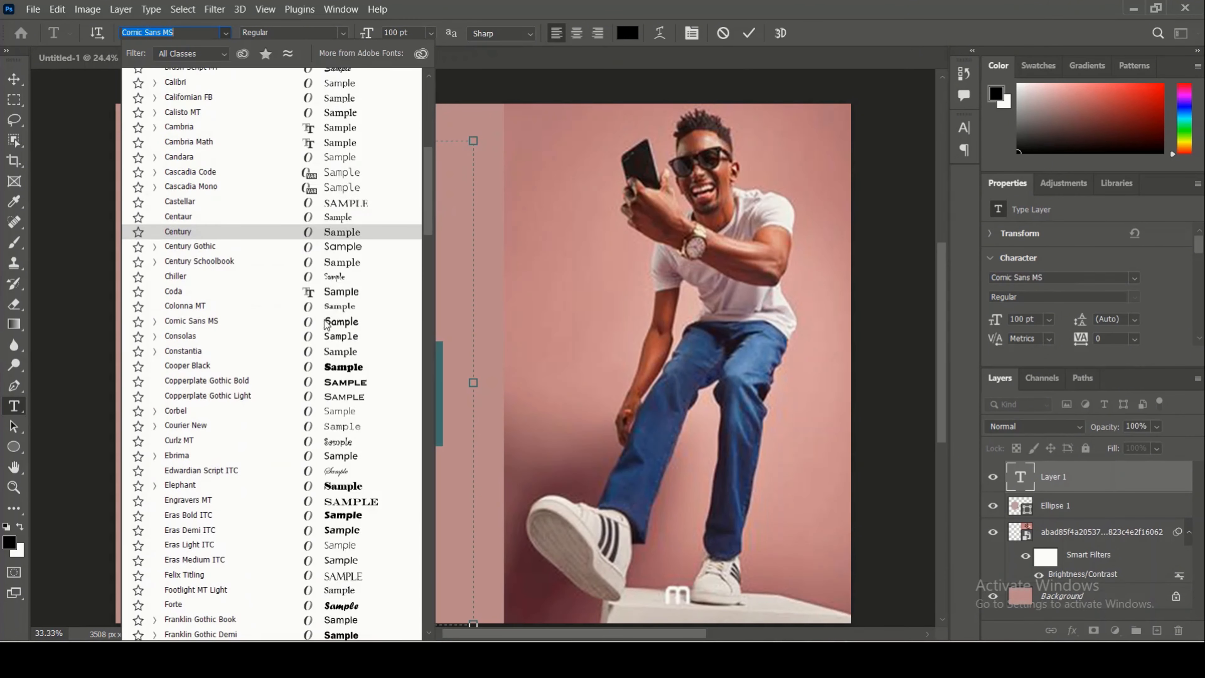
pyautogui.scroll(-5, 317, 342)
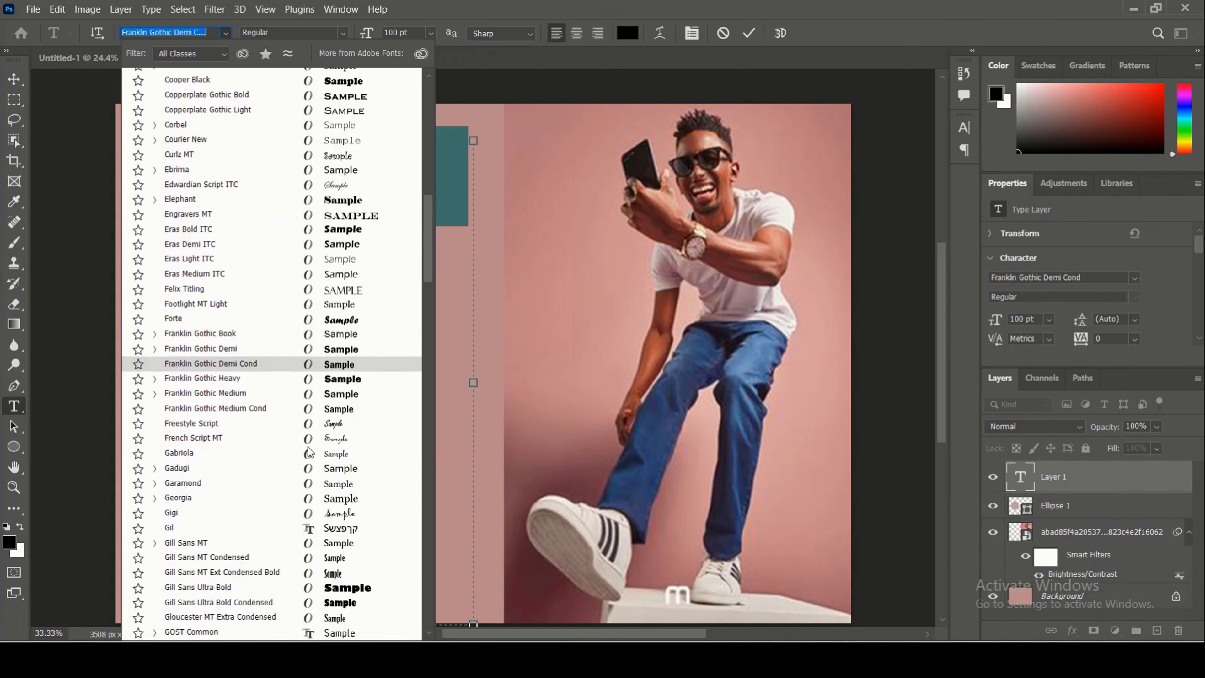
pyautogui.scroll(-2, 299, 415)
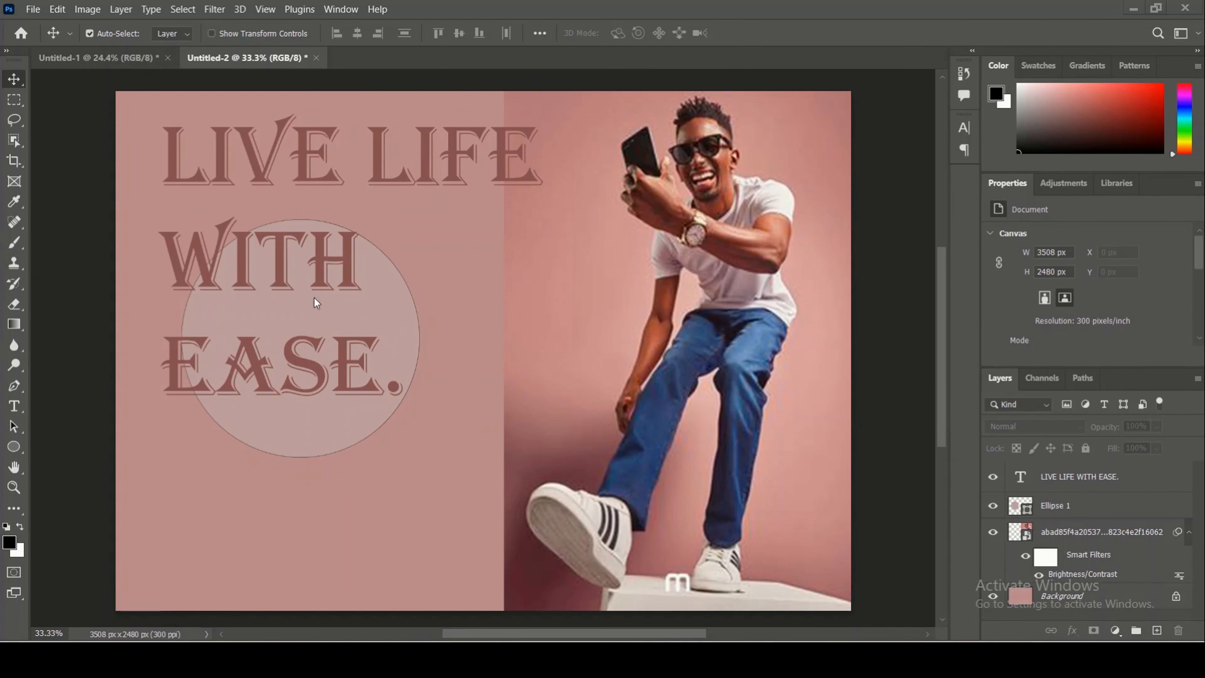
# Cycle through the Brush tool's variants, including Pencil and Color Replacement, ending back on the Brush tool.
pyautogui.click(14, 244)
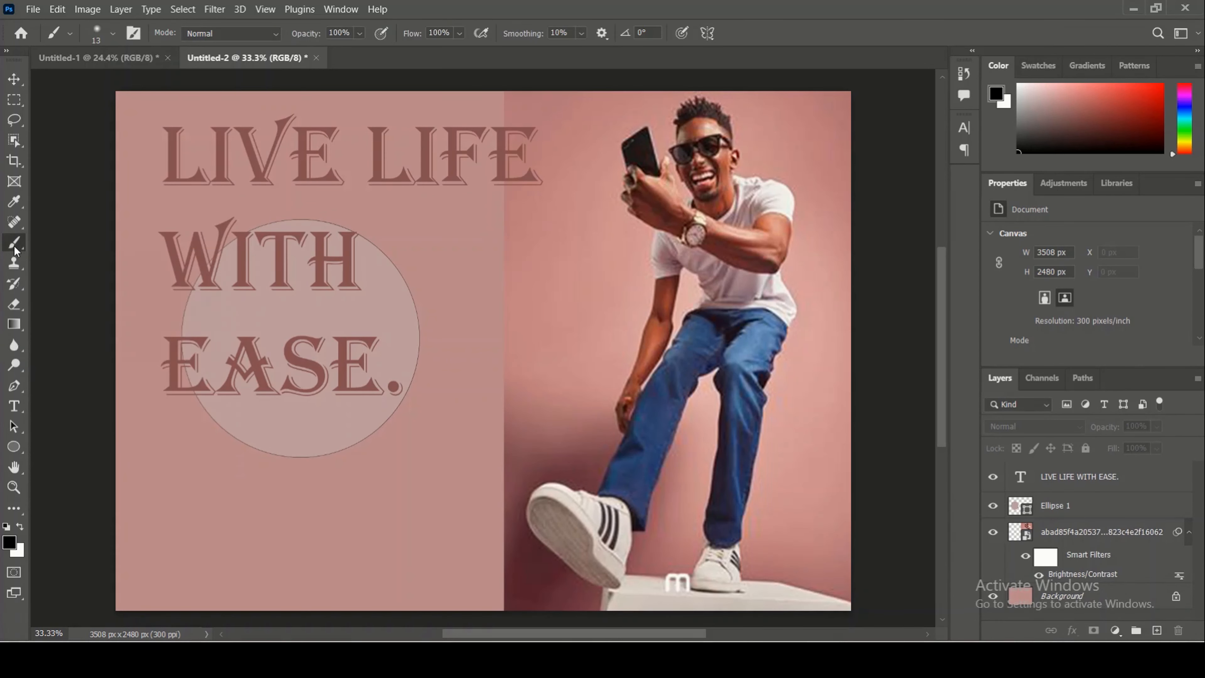
pyautogui.hotkey('shift', 'b')
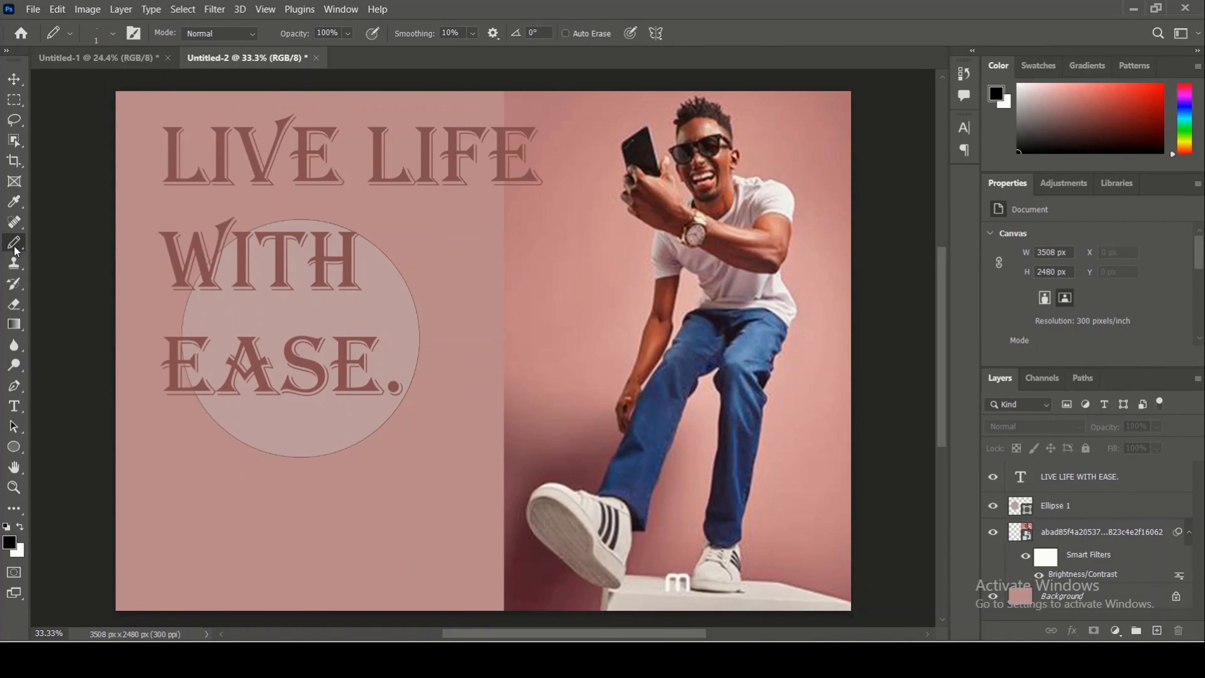
pyautogui.hotkey('shift', 'b')
pyautogui.hotkey('shift', 'b')
pyautogui.hotkey('shift', 'b')
pyautogui.hotkey('shift', 'b')
pyautogui.hotkey('shift', 'b')
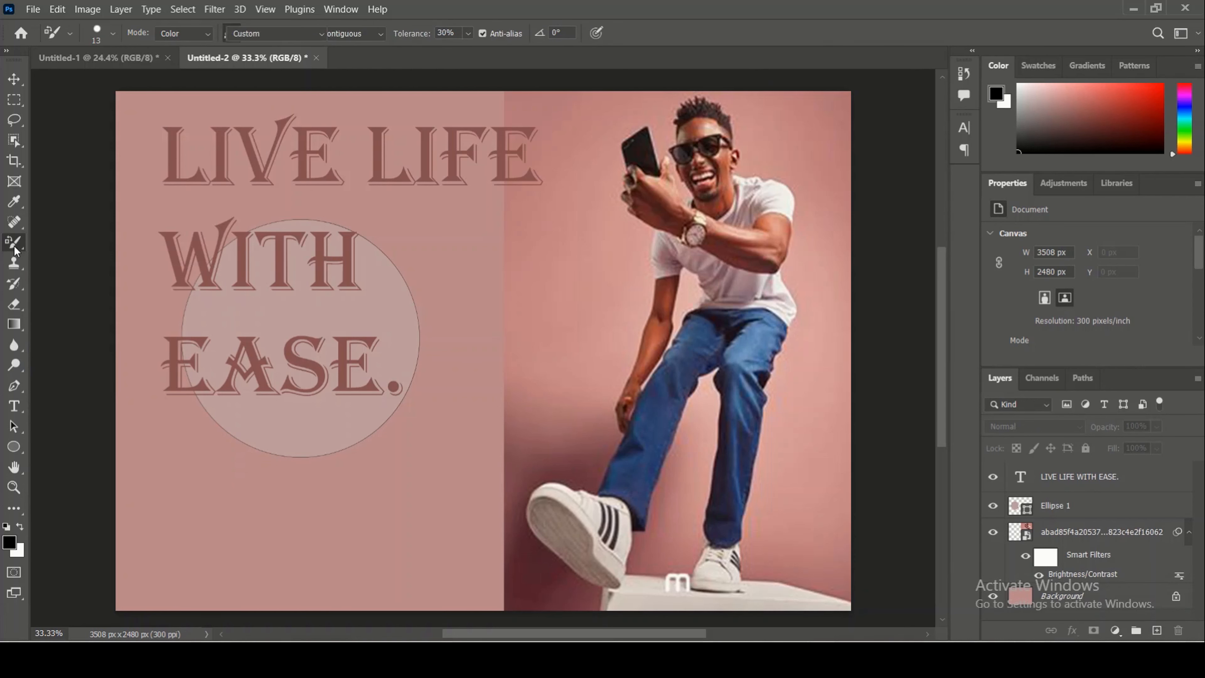
pyautogui.hotkey('shift', 'b')
pyautogui.hotkey('shift', 'b')
pyautogui.hotkey('shift', 'b')
pyautogui.hotkey('shift', 'b')
pyautogui.hotkey('shift', 'b')
pyautogui.hotkey('shift', 'b')
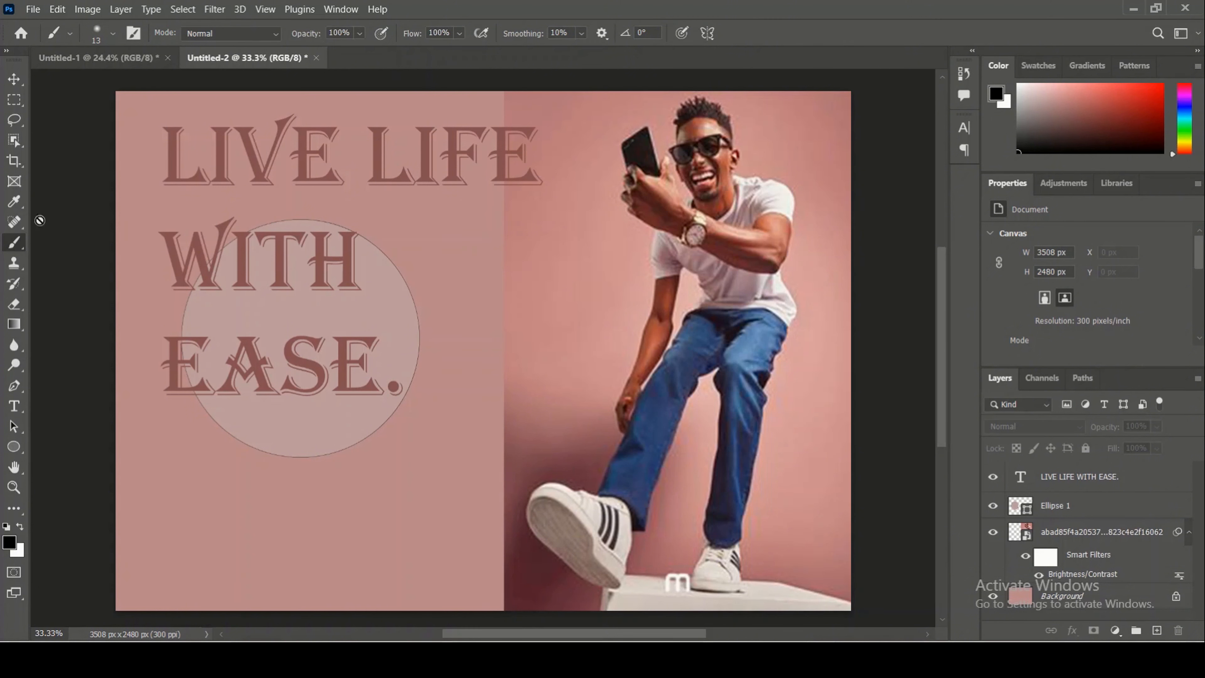
# Browse the General Brushes presets for the Brush tool and set the brush size to 18 px.
pyautogui.click(289, 9)
pyautogui.click(112, 33)
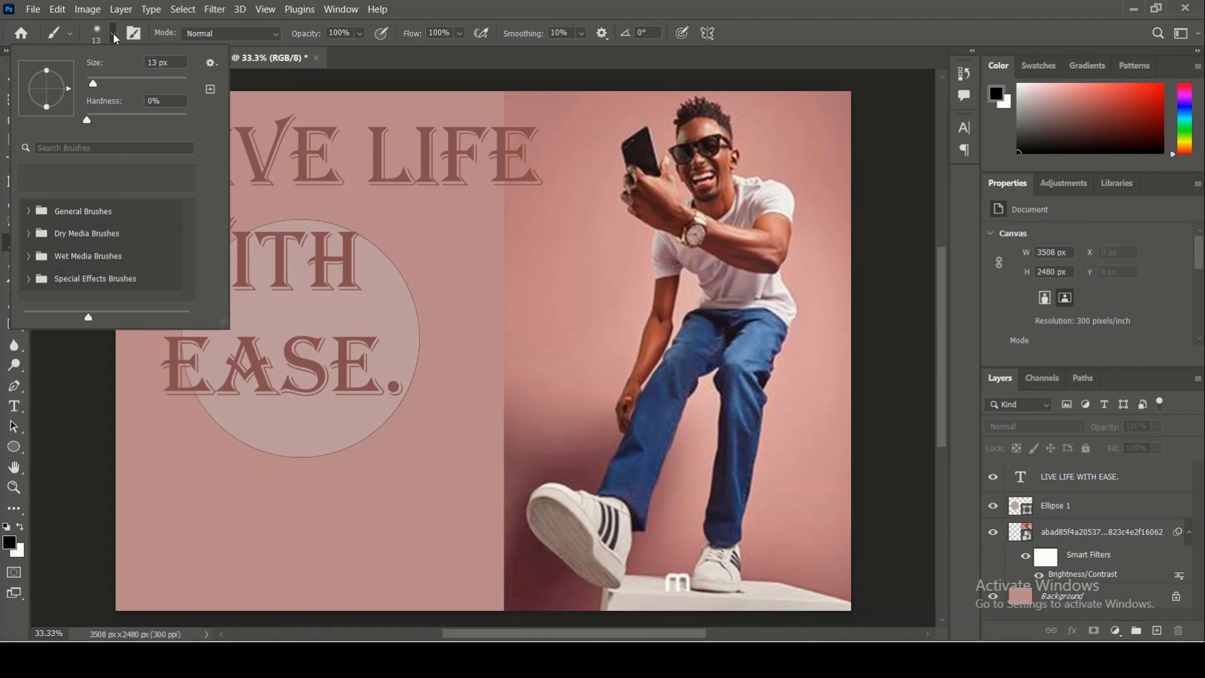
pyautogui.click(28, 211)
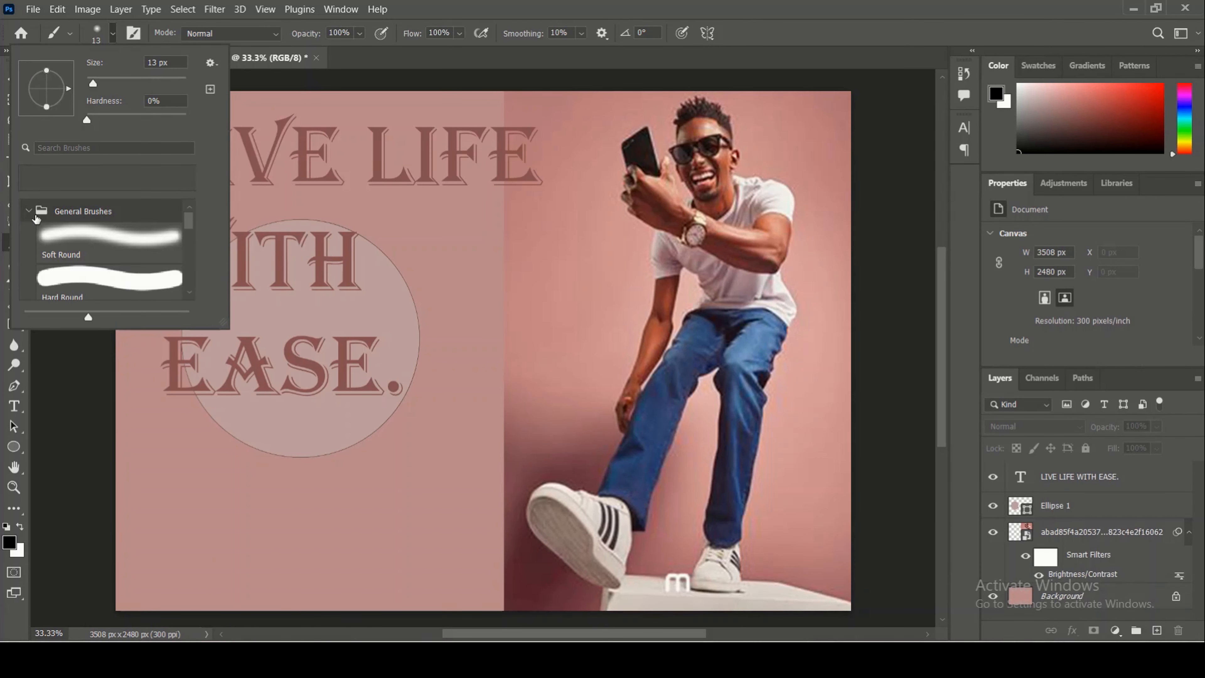
pyautogui.scroll(-1, 118, 253)
pyautogui.scroll(-1, 118, 253)
pyautogui.scroll(2, 115, 254)
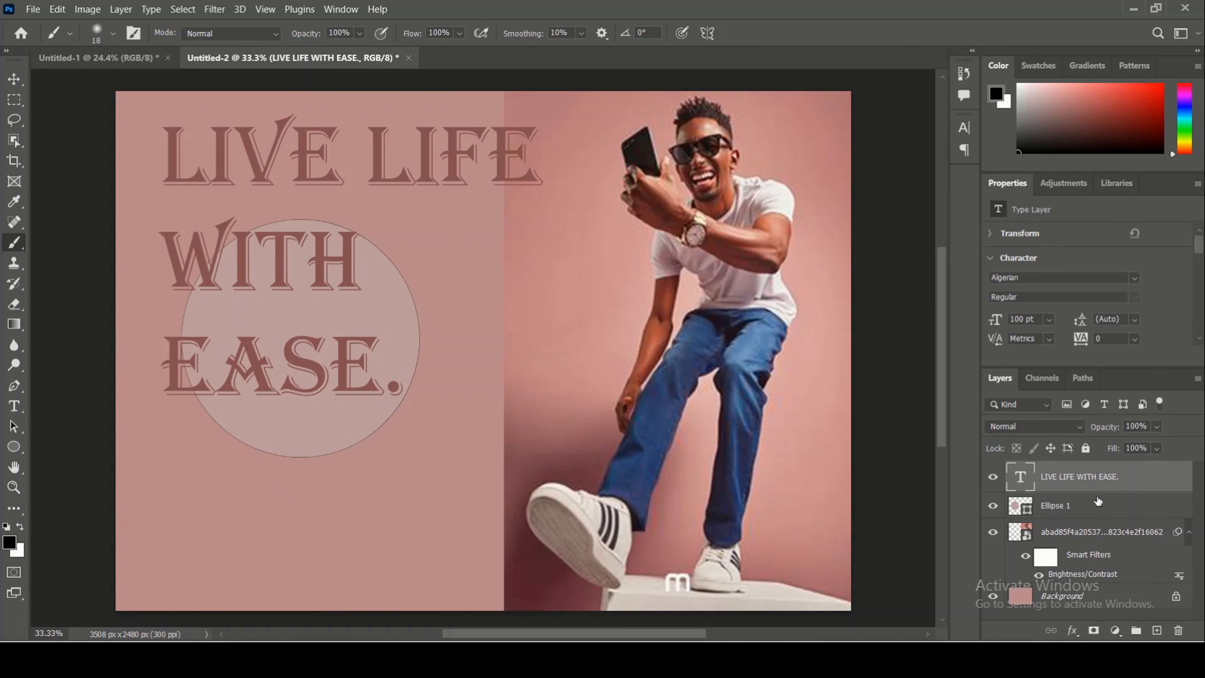
# Add a new layer above the heading and try freehand brush strokes on it below the circle, undoing the first.
pyautogui.click(1157, 630)
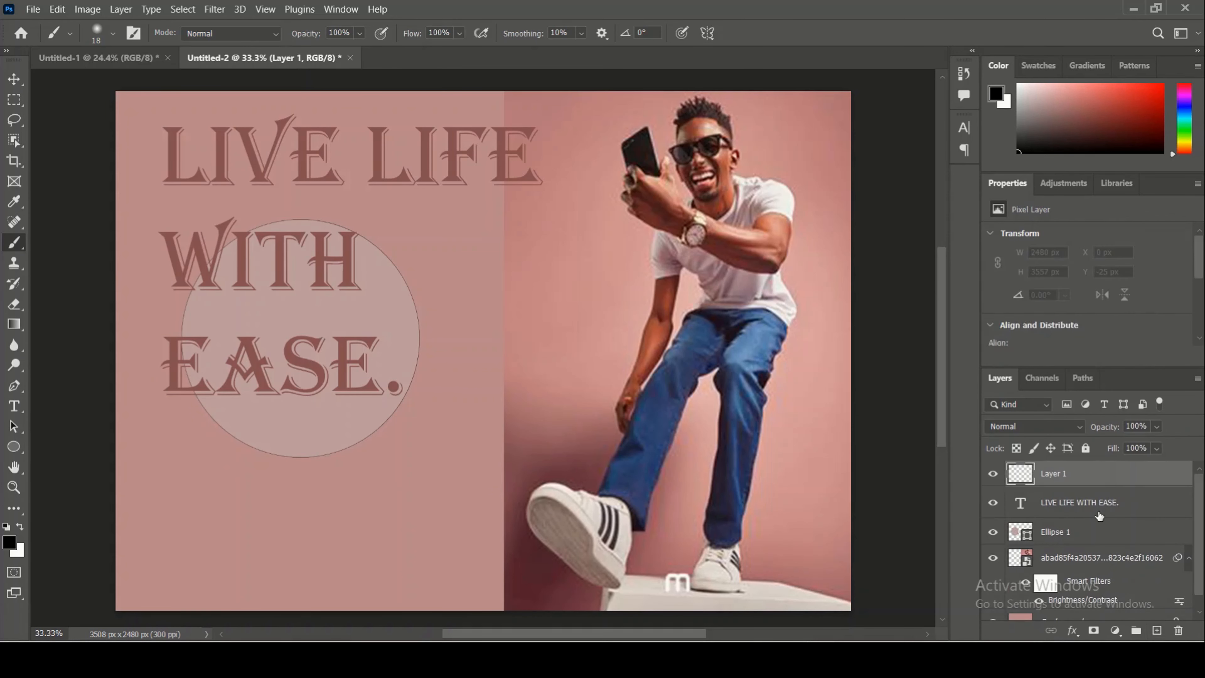
pyautogui.moveTo(202, 465); pyautogui.dragTo(369, 485)
pyautogui.hotkey('ctrl', 'z')
pyautogui.moveTo(199, 454)
pyautogui.mouseDown()
pyautogui.moveTo(244, 491)
pyautogui.moveTo(243, 526)
pyautogui.mouseUp()
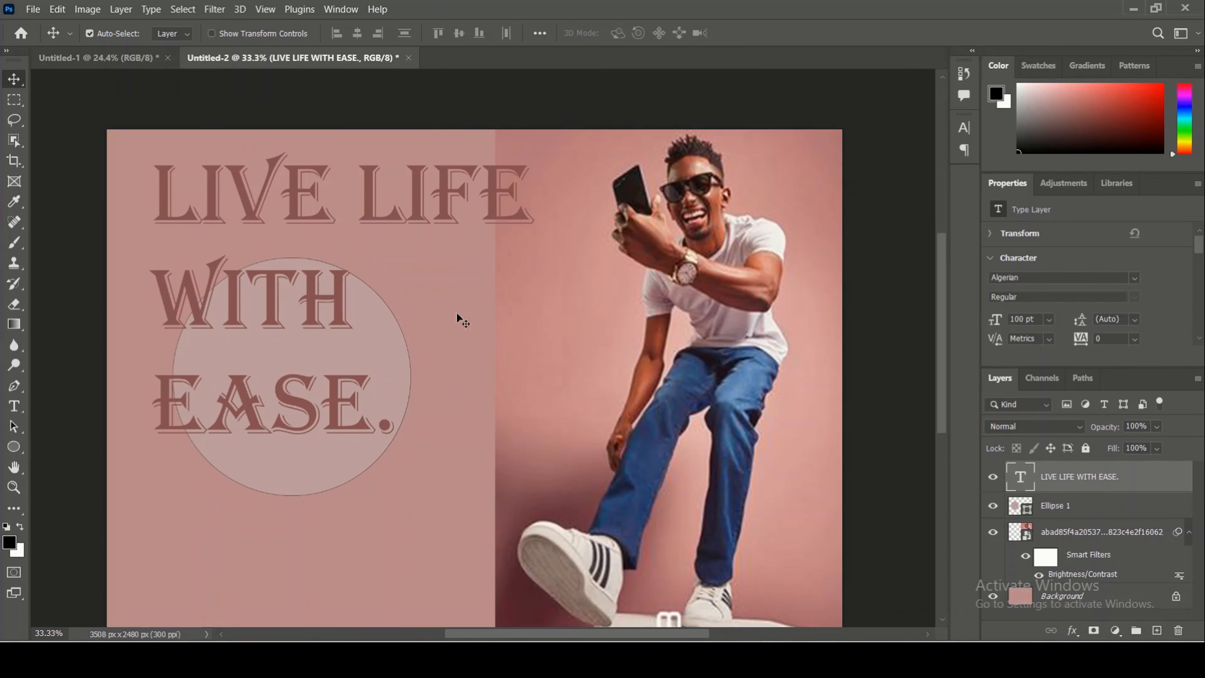
# Lower the layer opacity of the man's photo so it fades into the pink background.
pyautogui.scroll(-1, 445, 210)
pyautogui.scroll(-1, 560, 361)
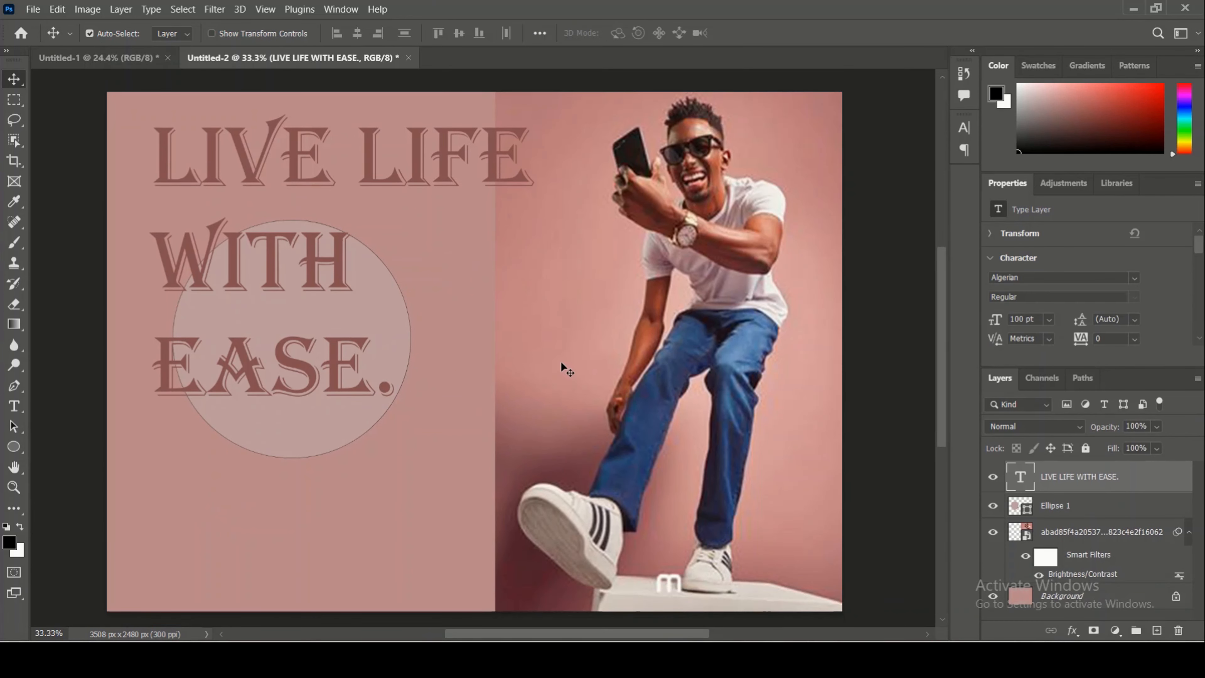
pyautogui.click(588, 290)
pyautogui.scroll(2, 530, 271)
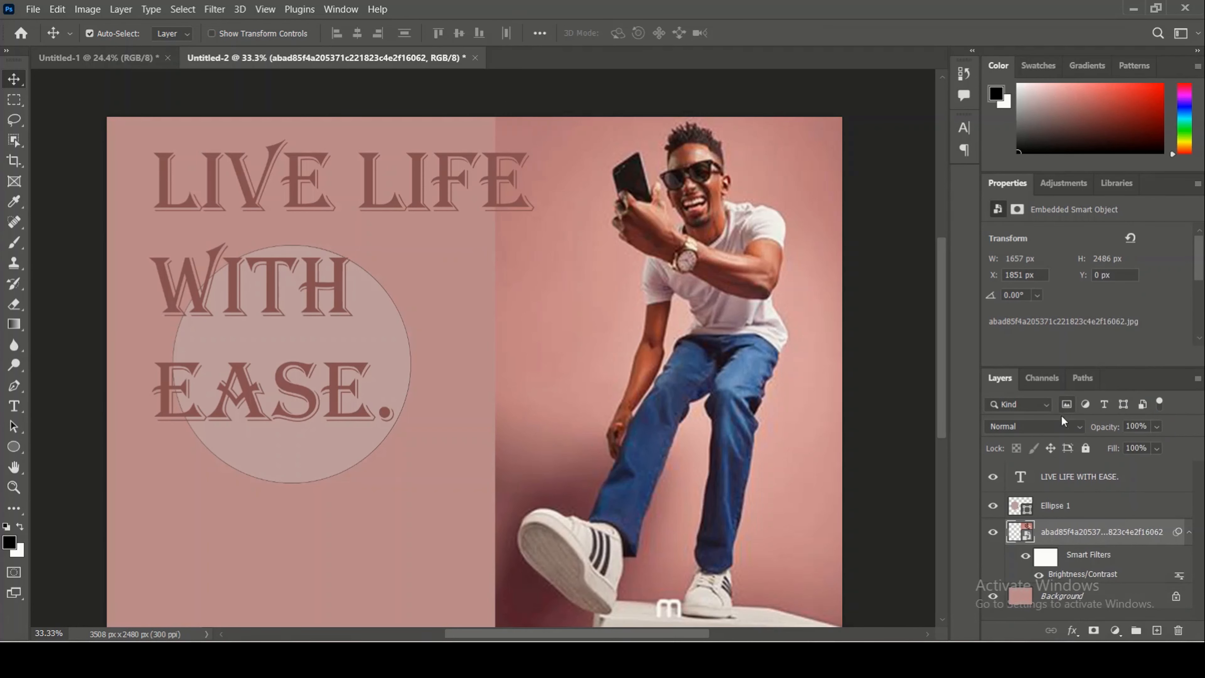
pyautogui.click(1156, 427)
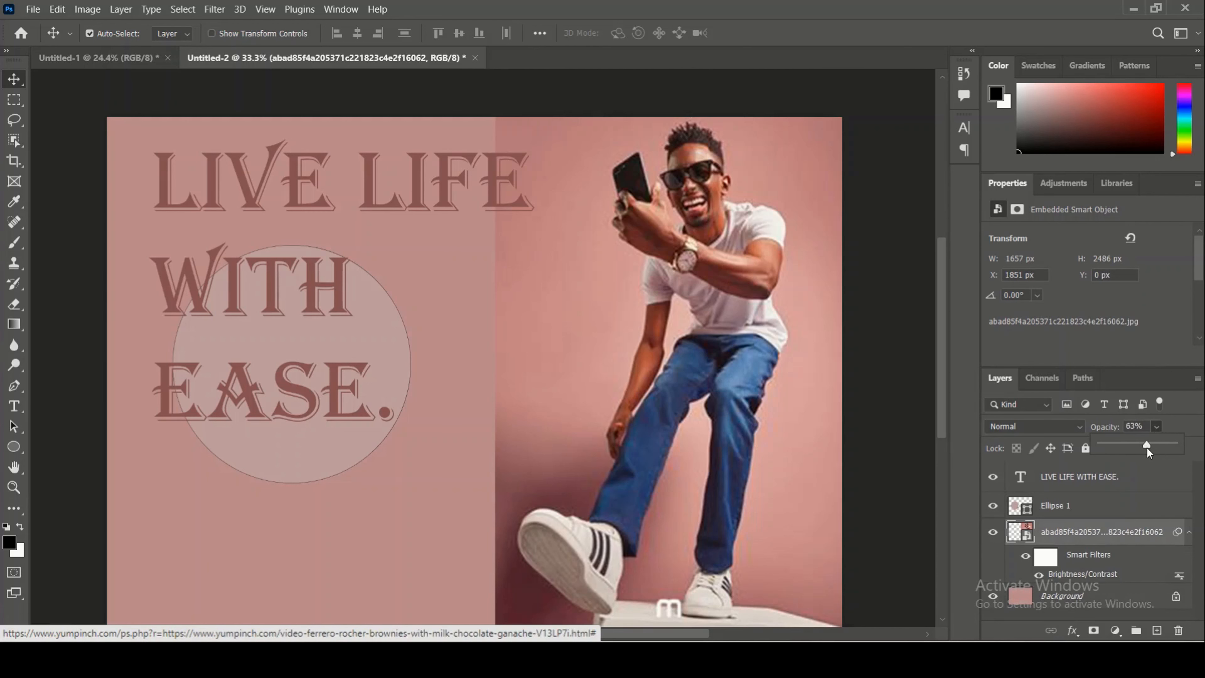
pyautogui.moveTo(1131, 451); pyautogui.dragTo(1133, 454)
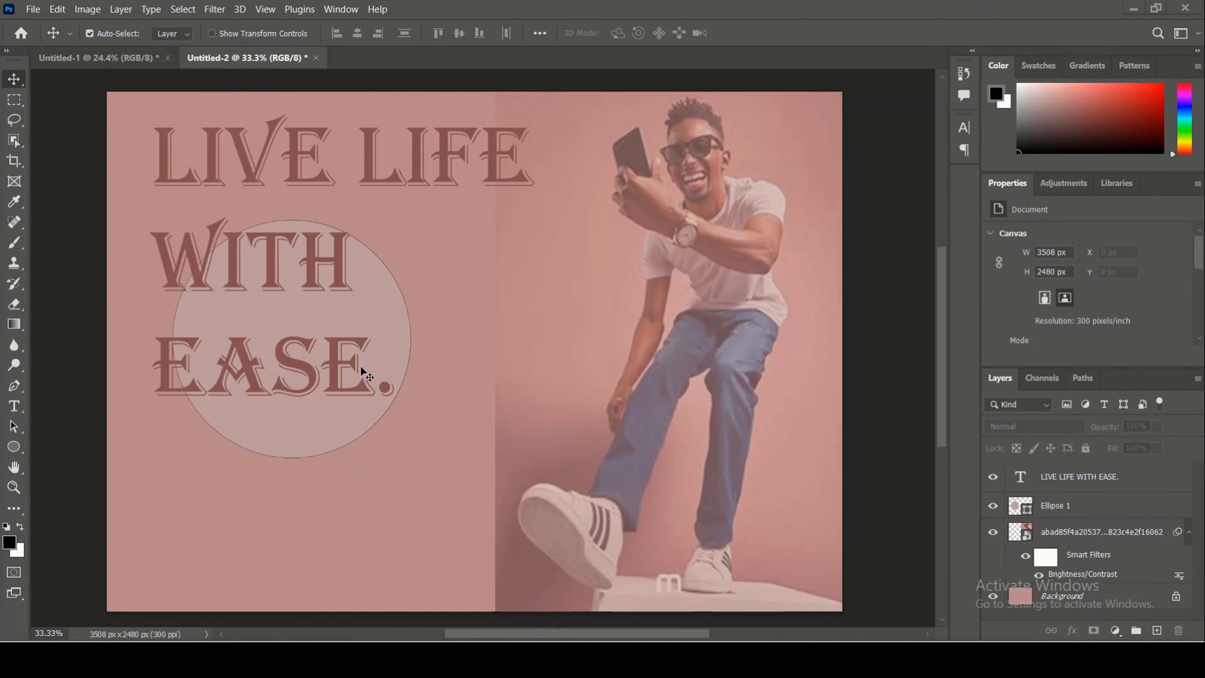
# Review the export options and the file formats offered by Save As, and close the dialog without saving.
pyautogui.click(33, 9)
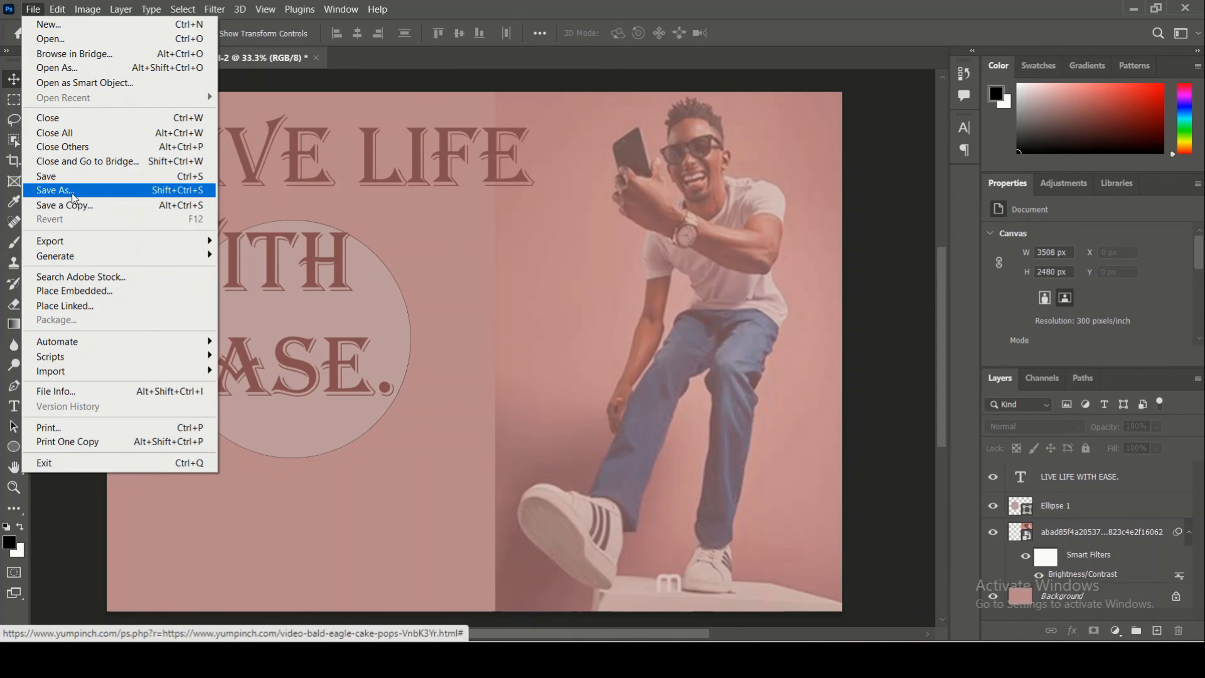
pyautogui.moveTo(74, 242)
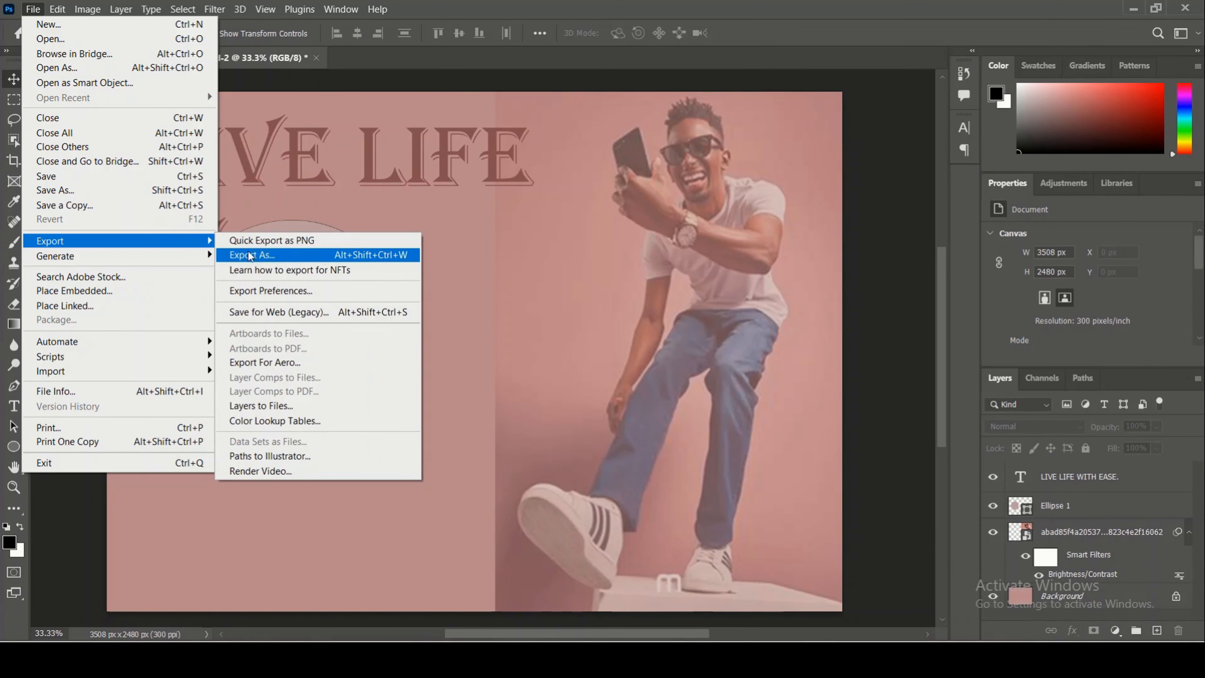
pyautogui.click(97, 190)
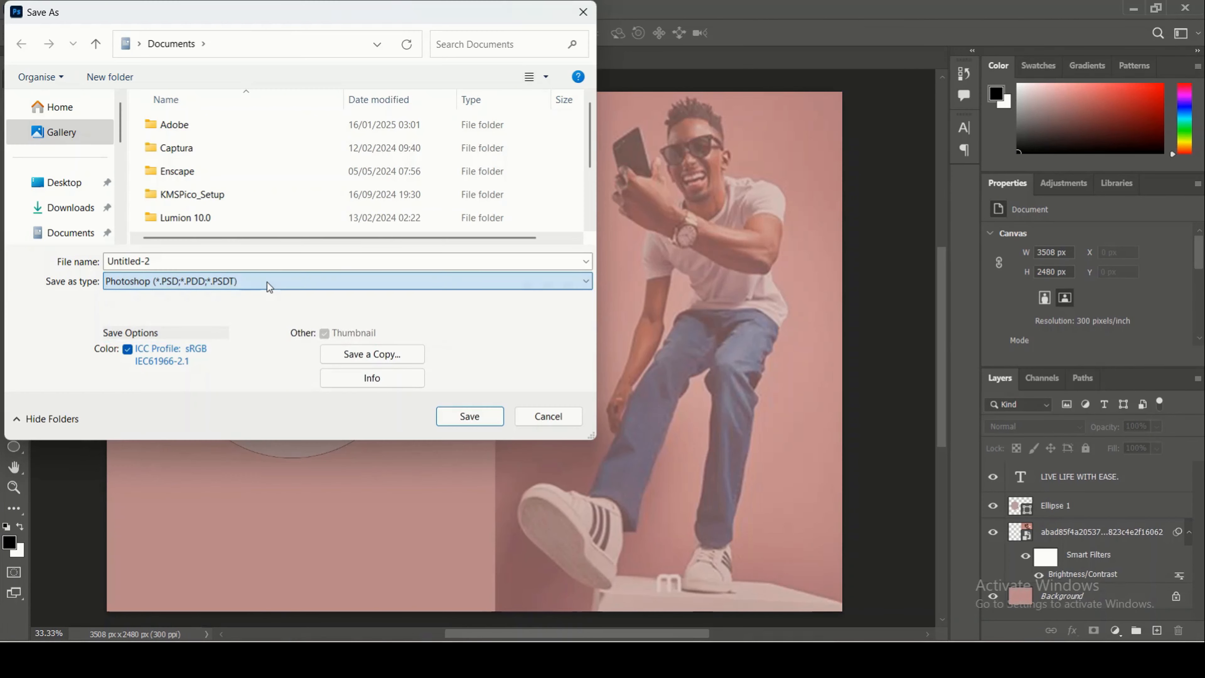
pyautogui.click(267, 282)
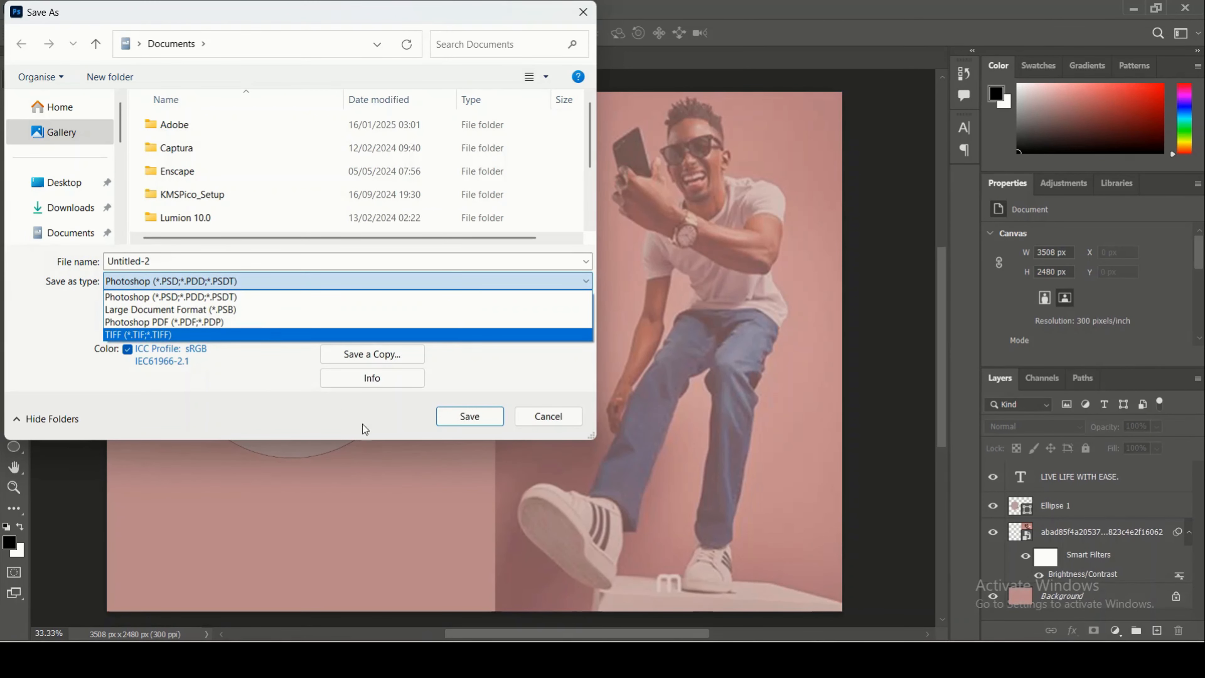
pyautogui.click(480, 422)
pyautogui.click(480, 422)
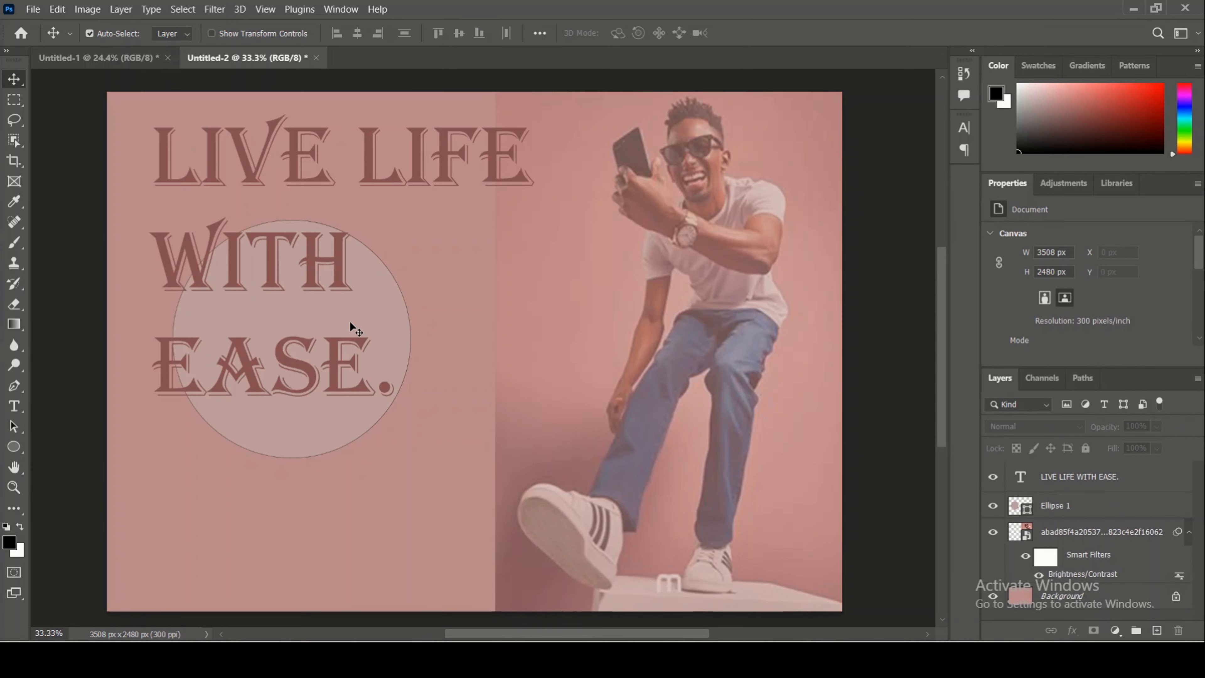